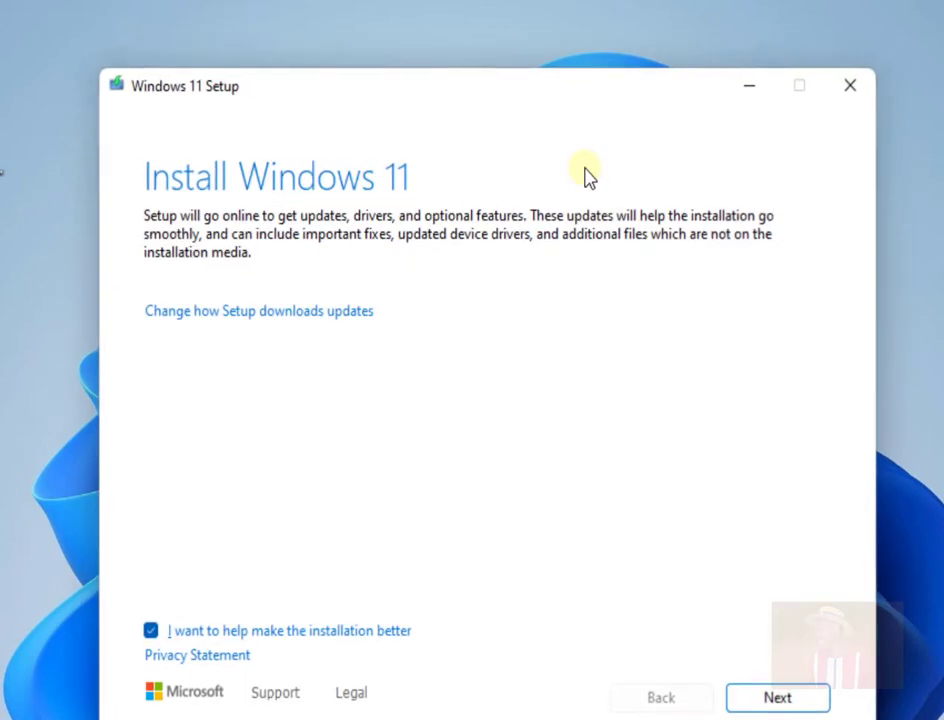
Step: Clear the option to help make the installation better and continue from the Install Windows 11 page
click(150, 689)
click(768, 706)
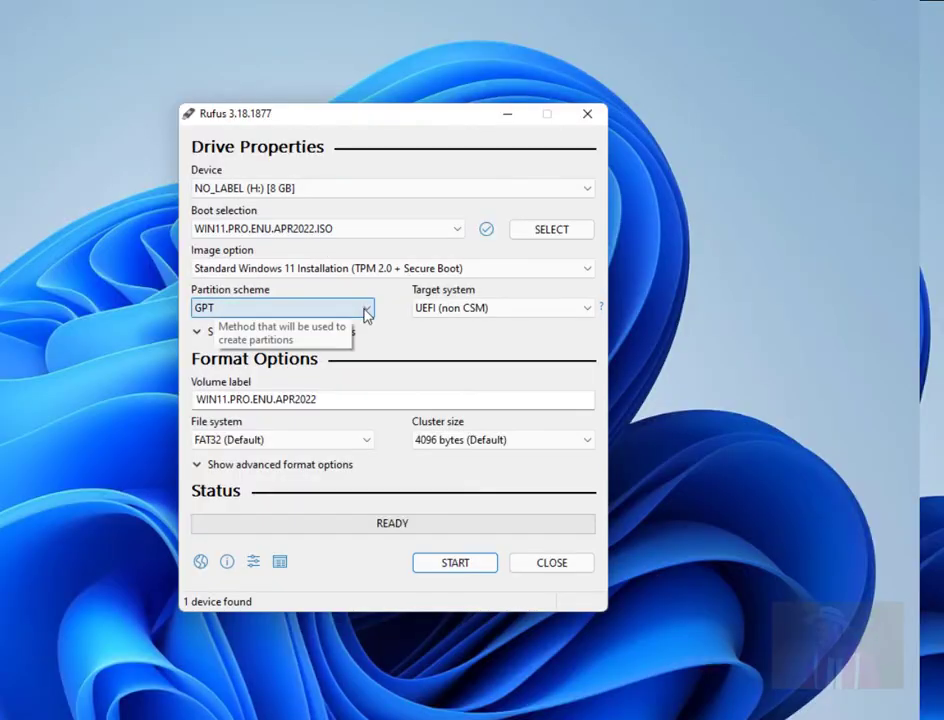
Step: Set the partition scheme for the USB drive to MBR
click(366, 310)
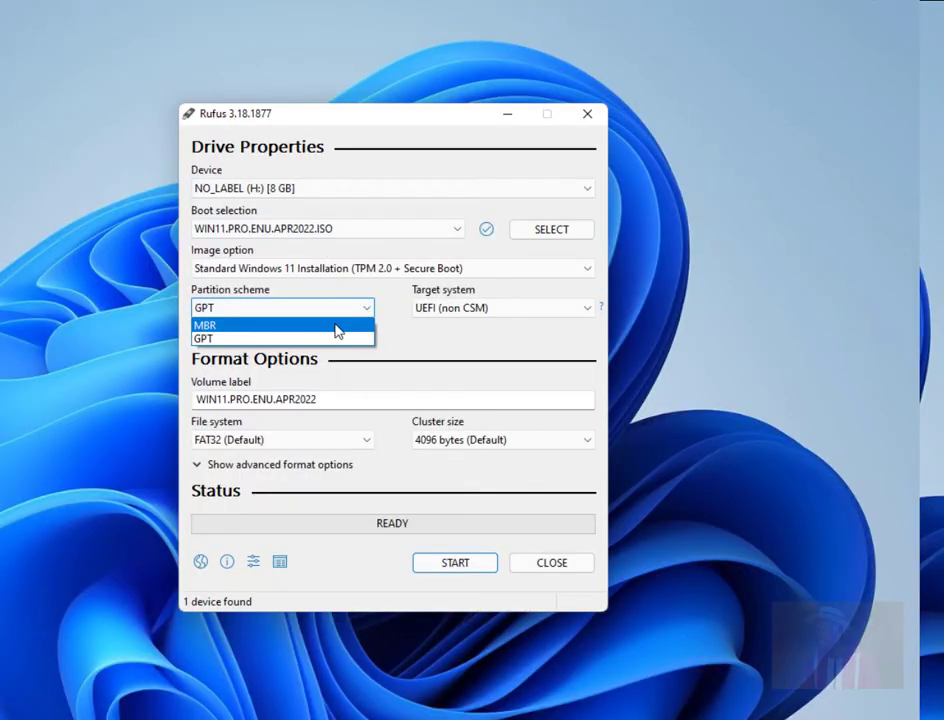
click(337, 324)
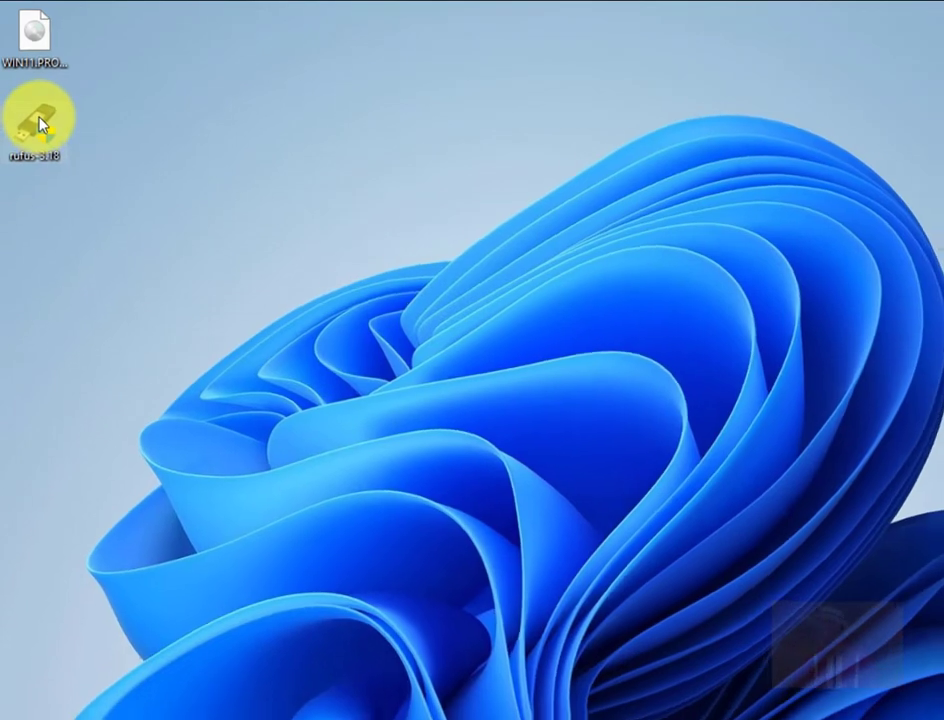
Step: Launch Rufus 3.18 from the desktop and load the WIN11.PRO.ENU.APR2022 ISO from the Desktop folder as the boot image
double_click(40, 124)
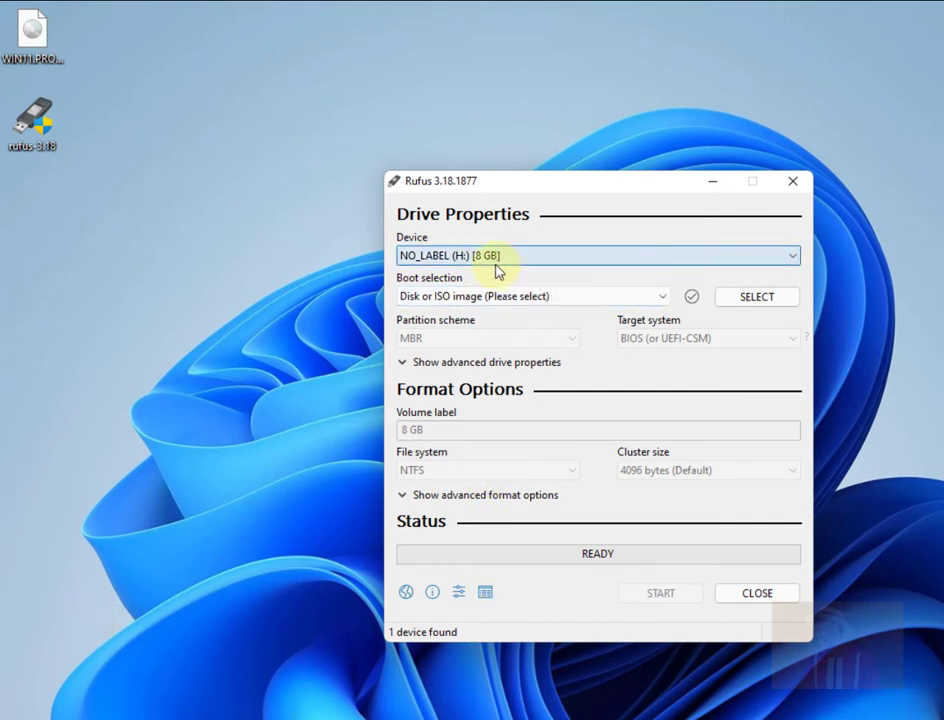
click(760, 298)
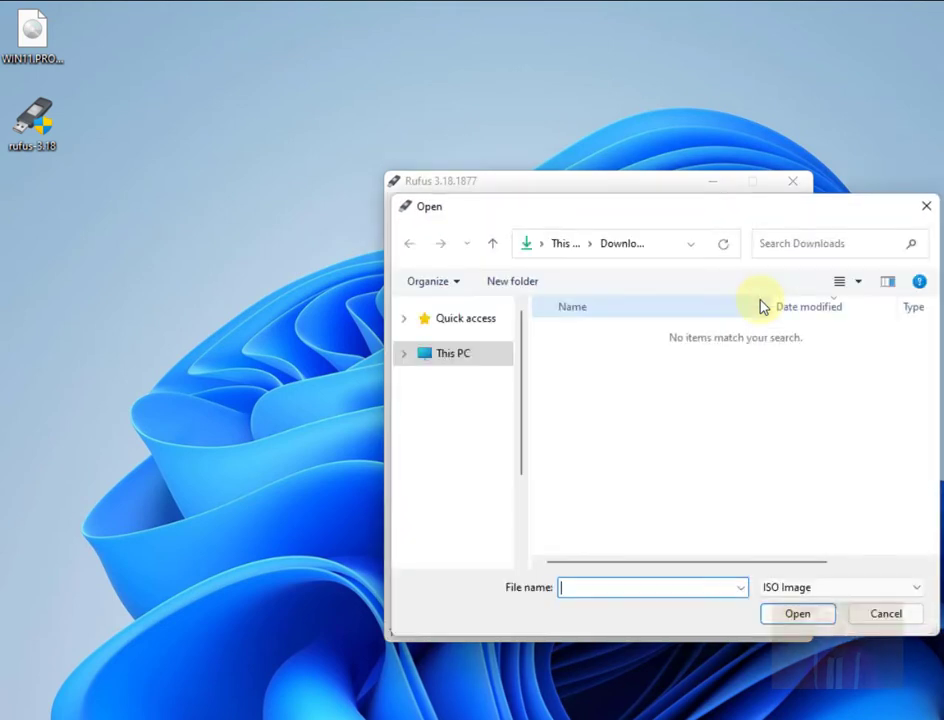
click(472, 357)
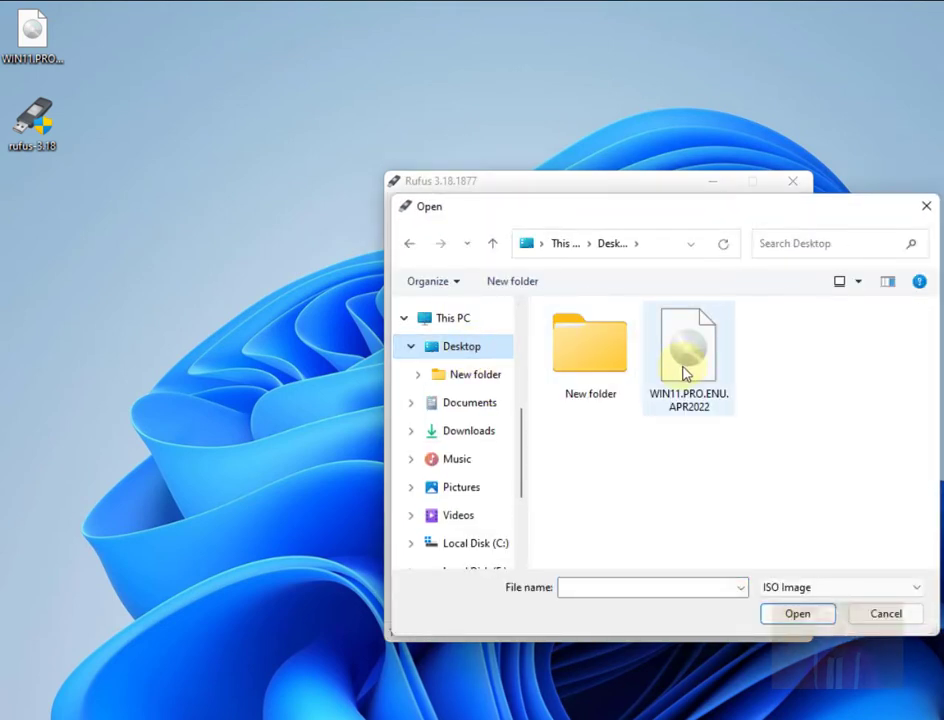
double_click(684, 372)
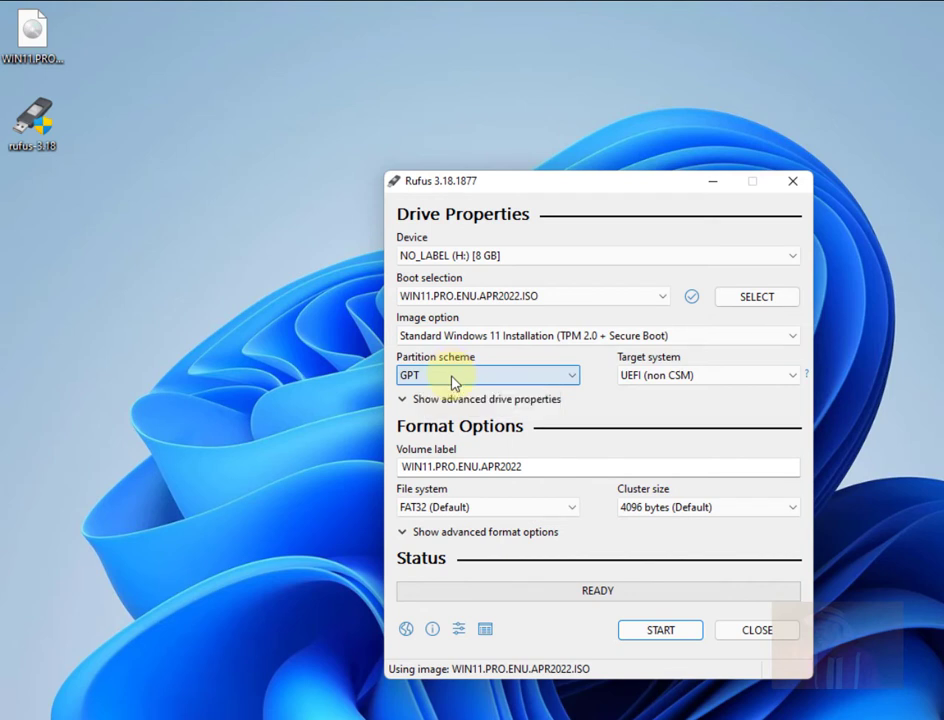
click(566, 377)
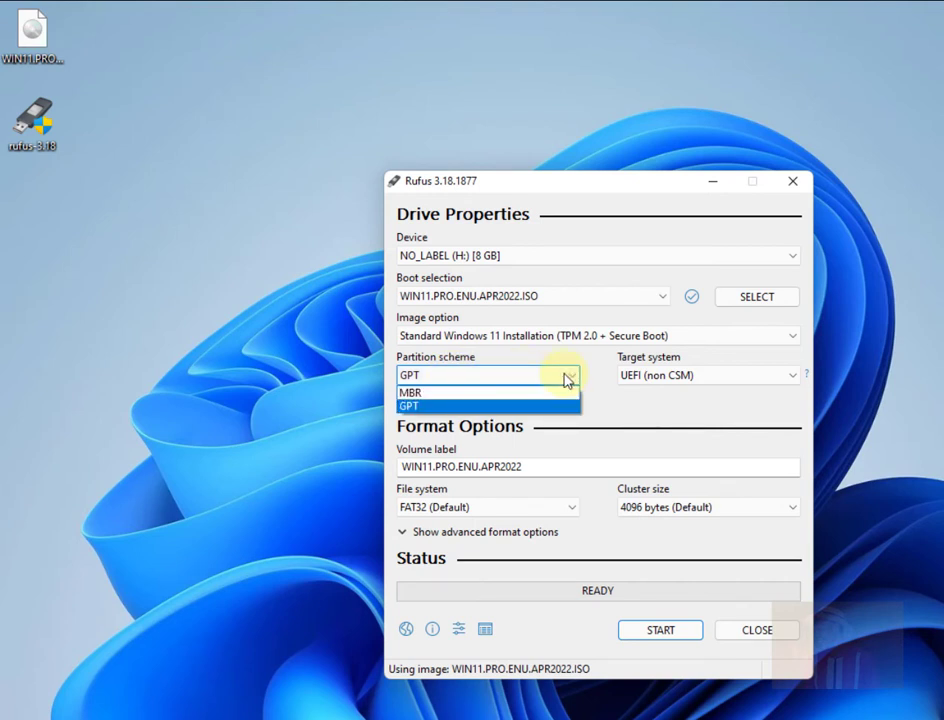
click(615, 401)
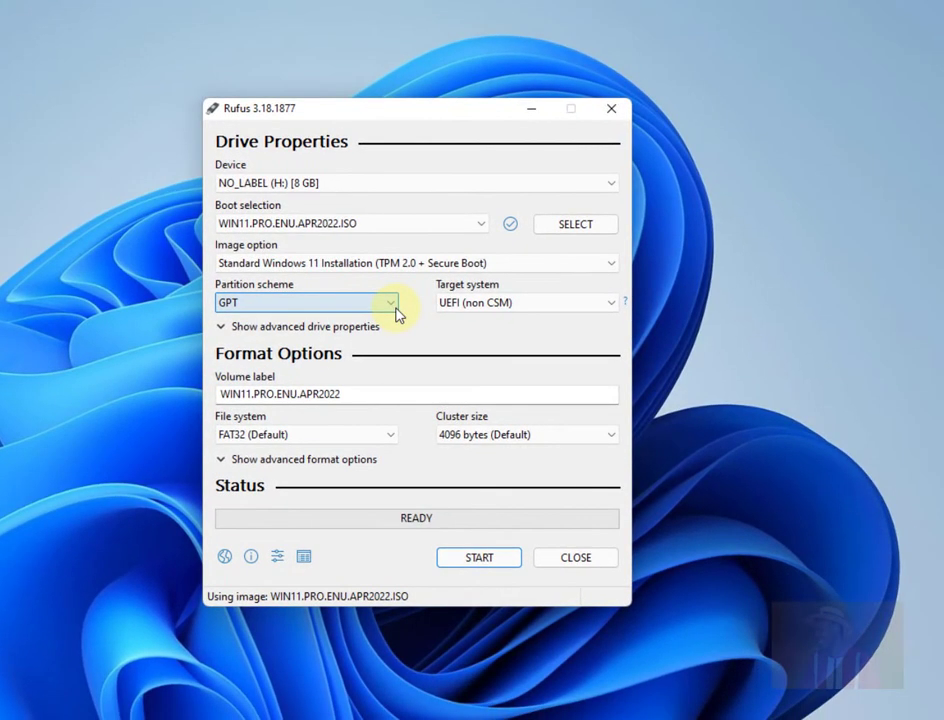
Step: Open Computer Management for This PC from File Explorer and show Disk Management
key(super+e)
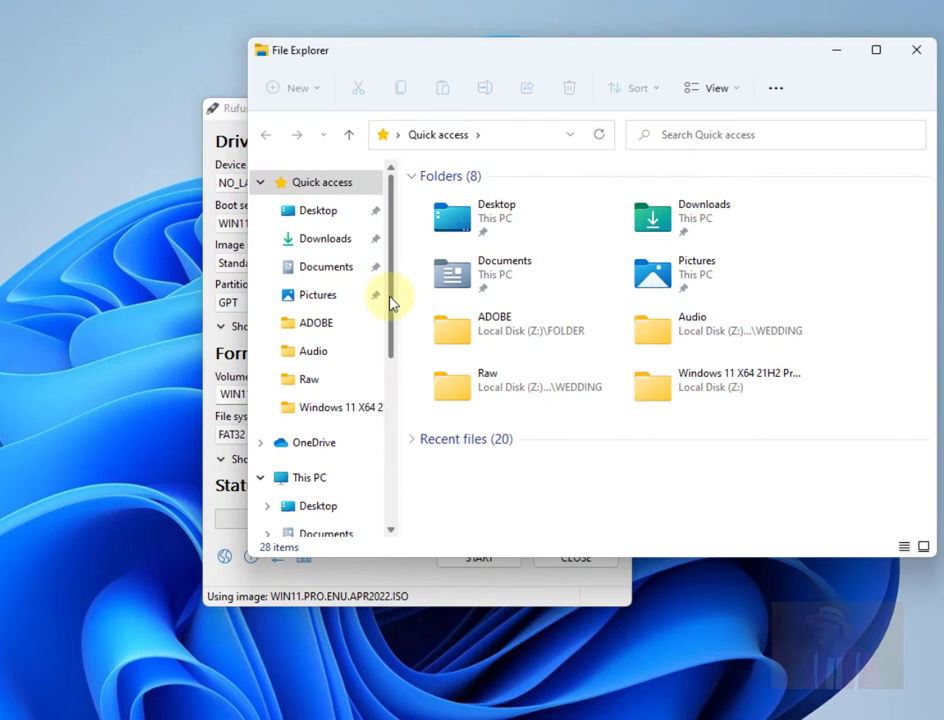
right_click(318, 484)
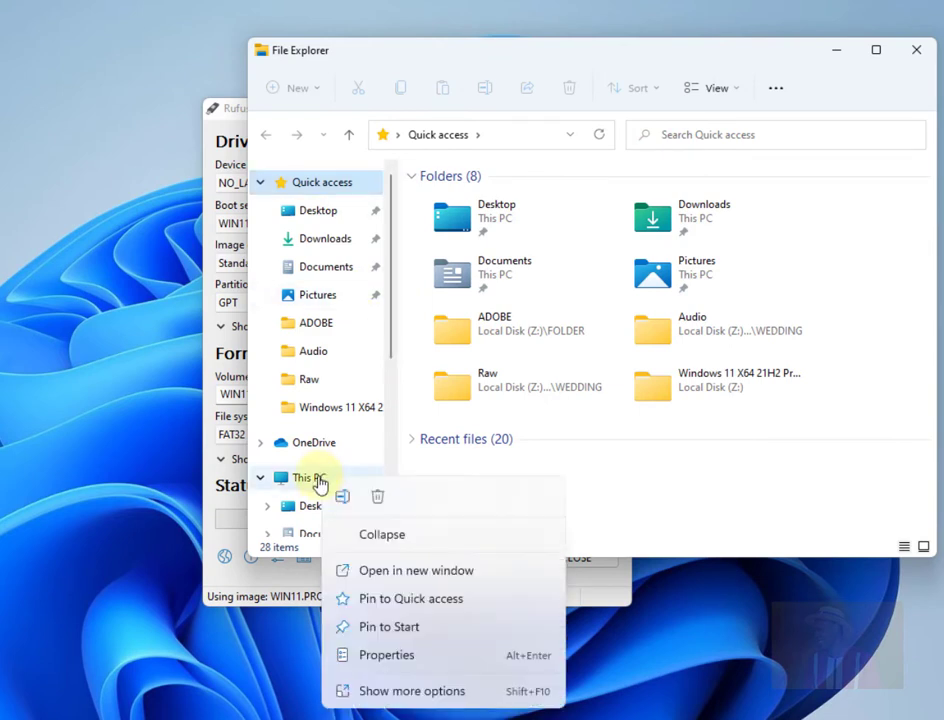
click(385, 693)
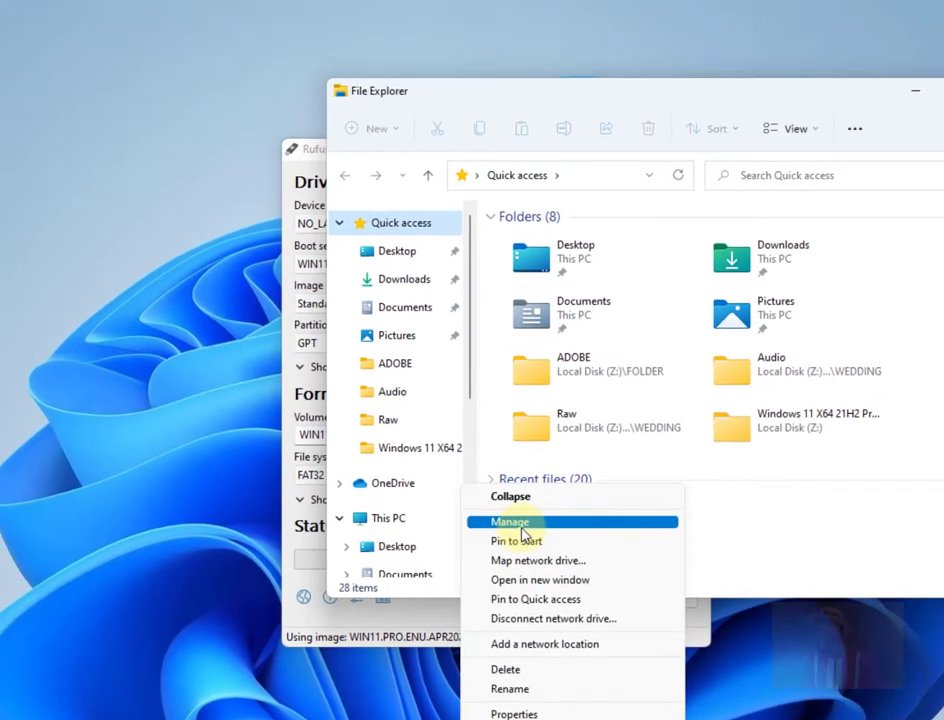
click(440, 483)
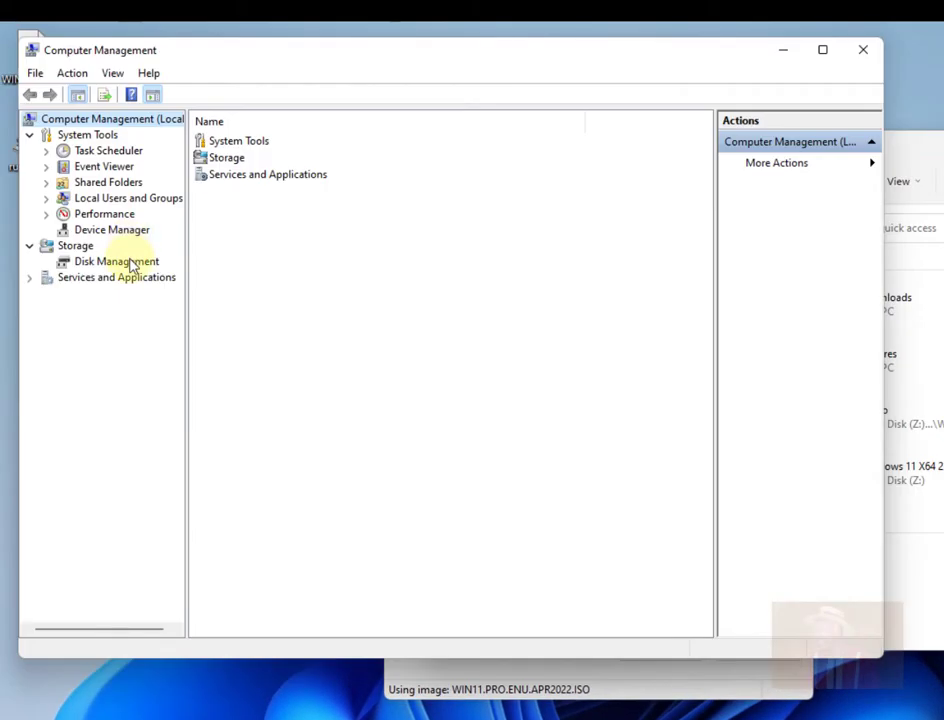
click(115, 261)
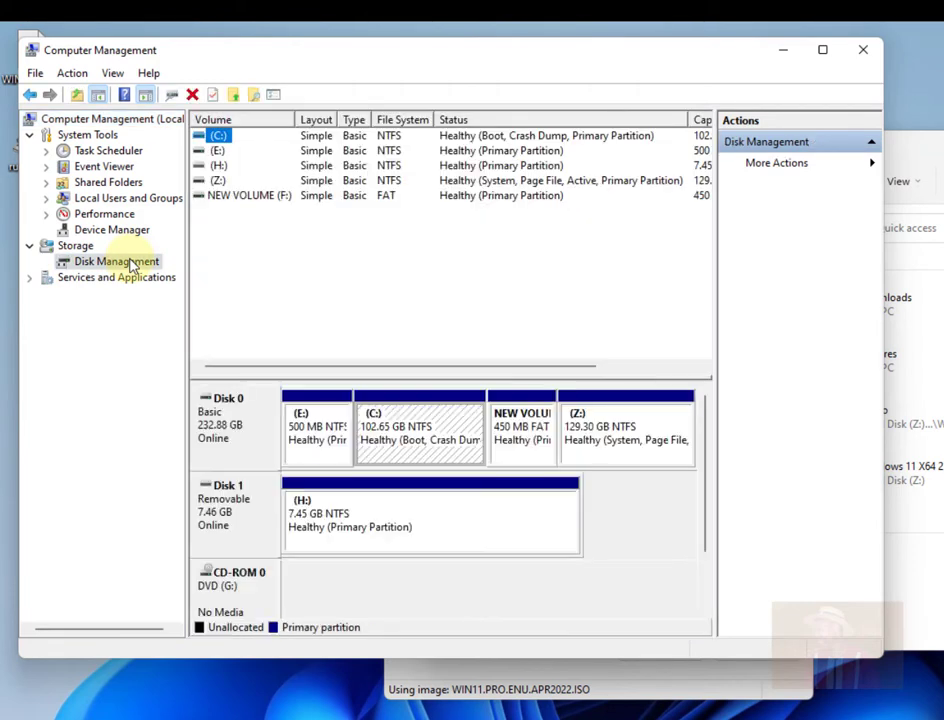
Step: Check the partition style of Disk 0 in its volume properties, and close the properties, Computer Management and File Explorer windows
right_click(234, 418)
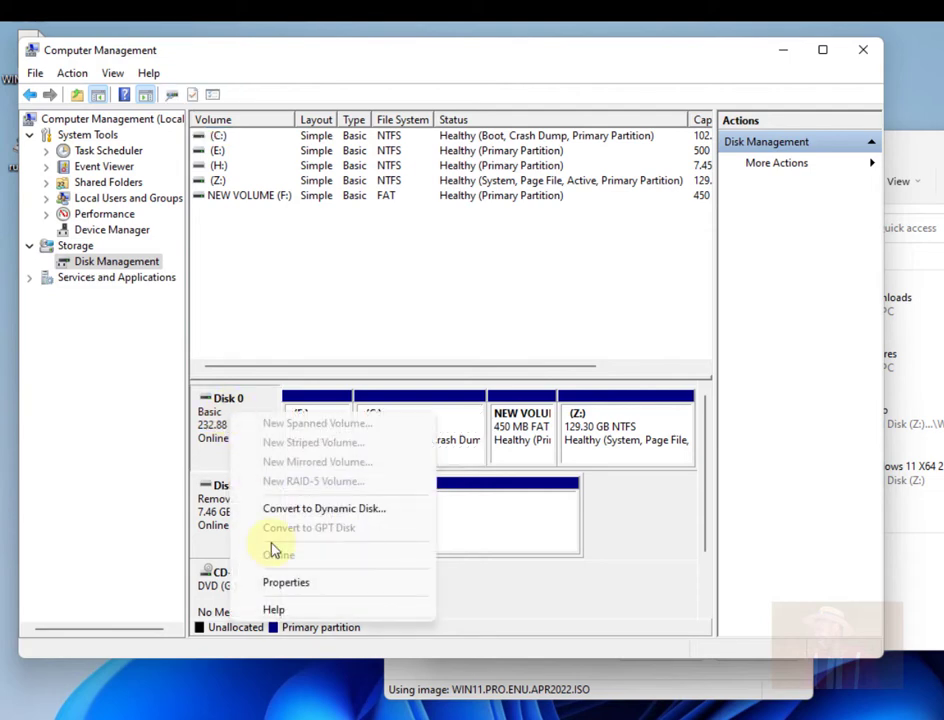
click(285, 583)
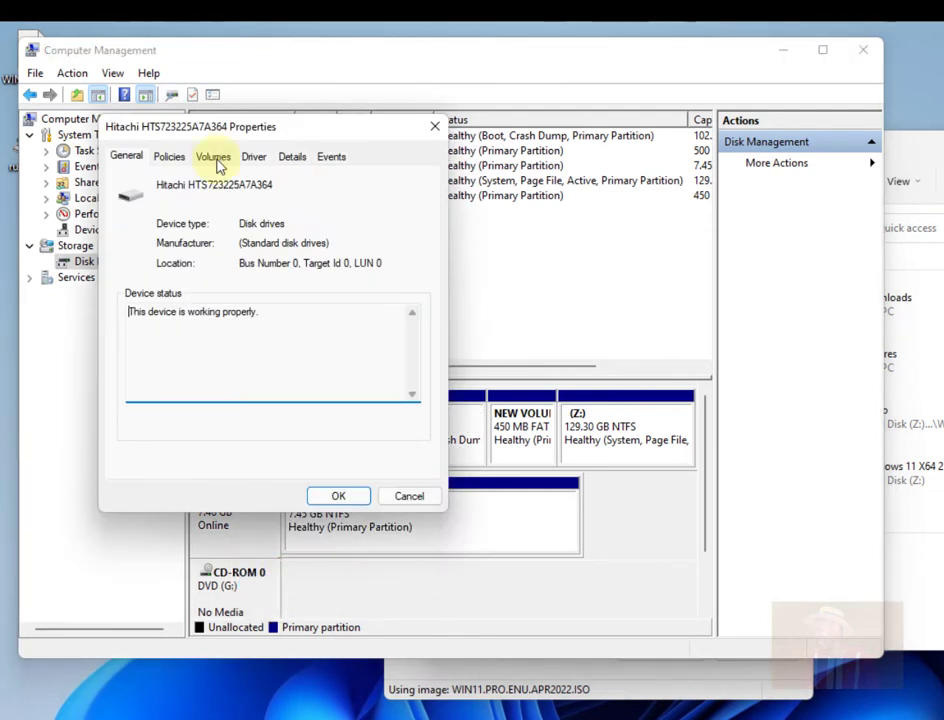
click(217, 163)
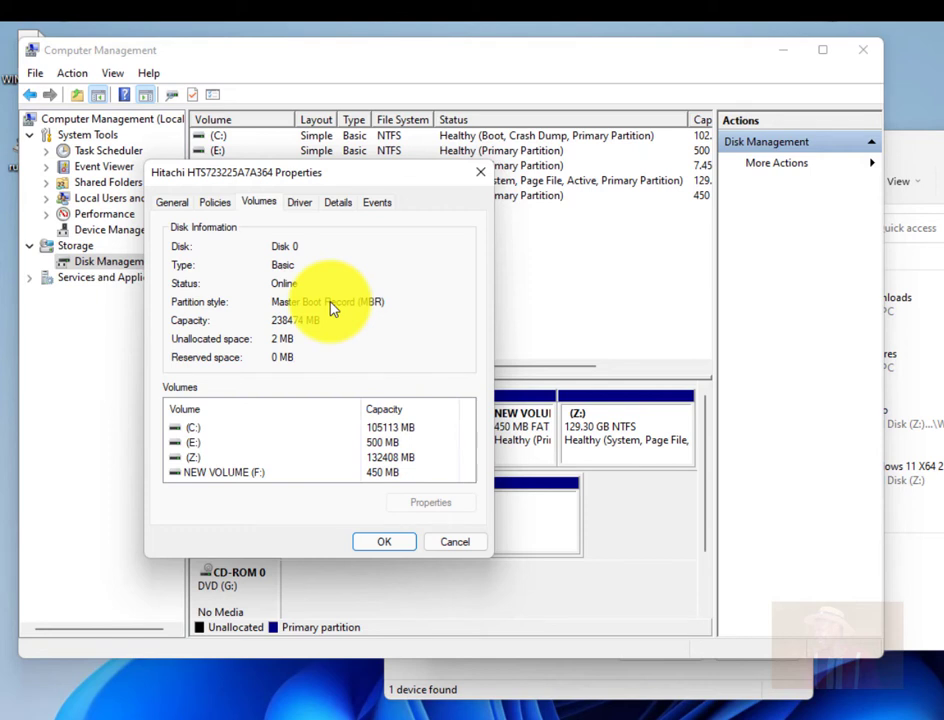
click(394, 542)
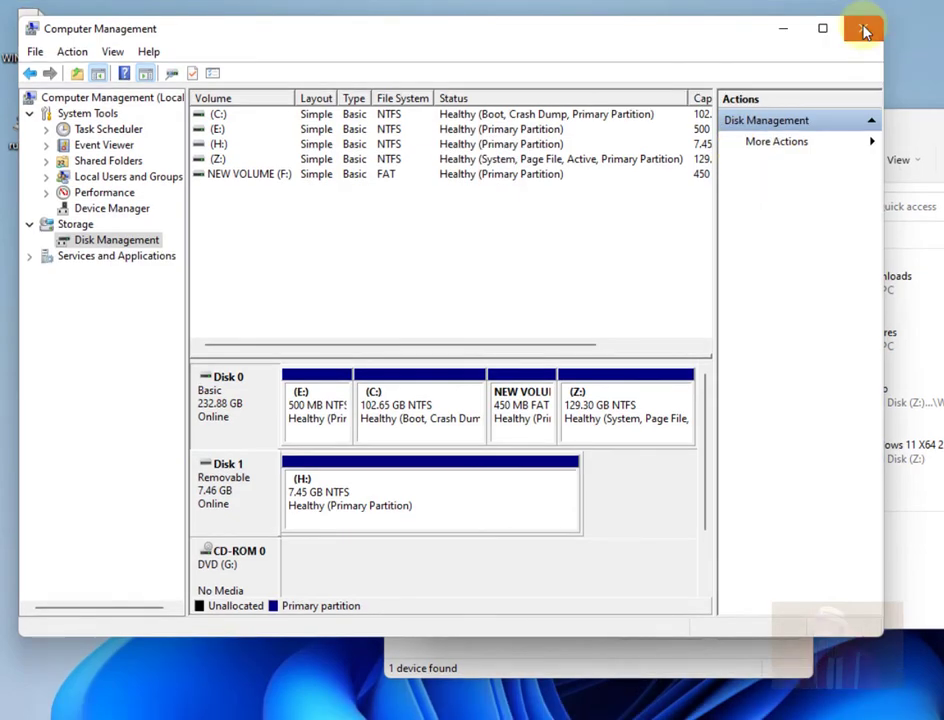
click(865, 30)
click(896, 54)
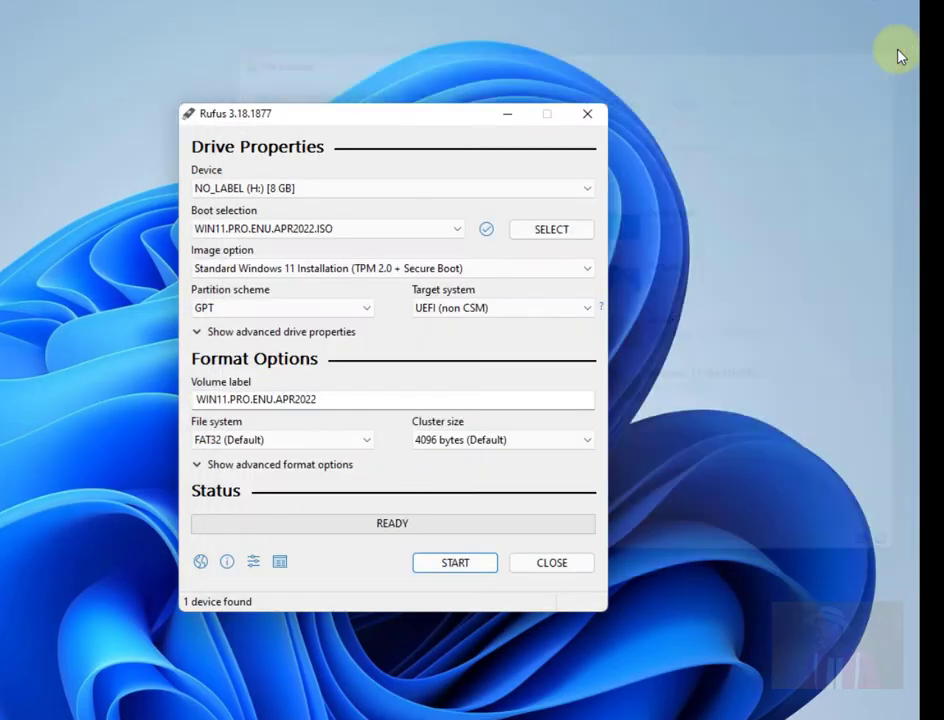
Step: Set the partition scheme to MBR, write the Windows 11 image to the USB drive accepting the data erasure, and close Rufus
click(365, 314)
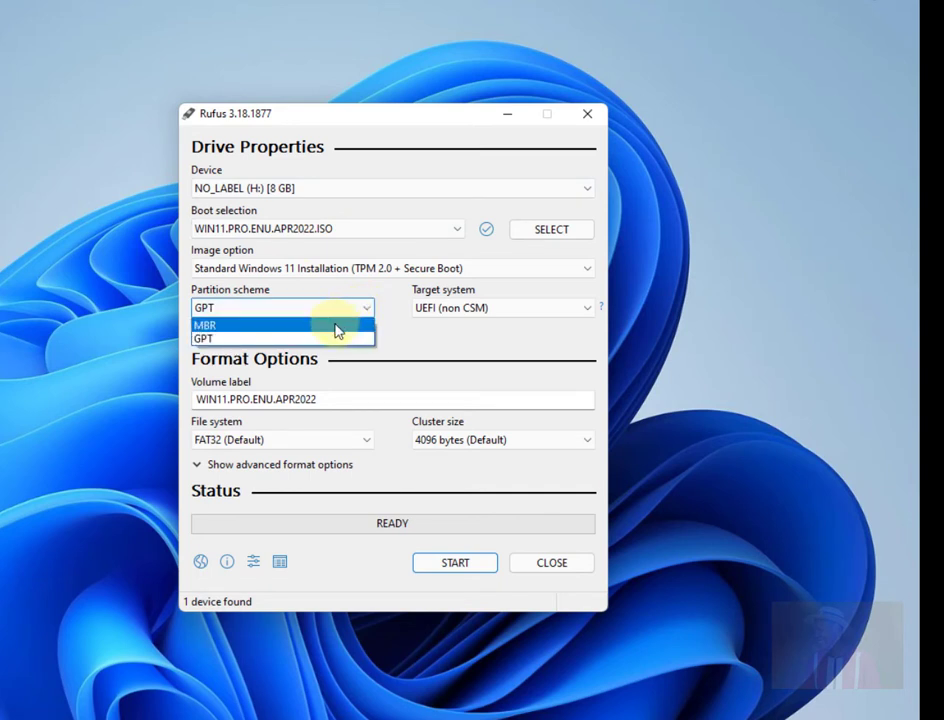
click(335, 325)
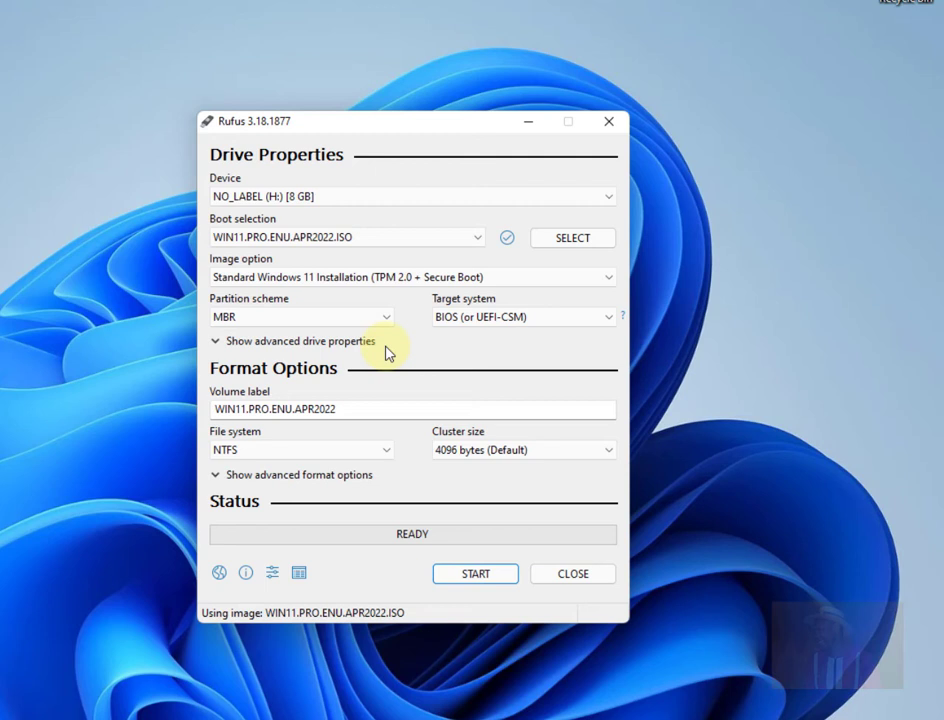
click(476, 578)
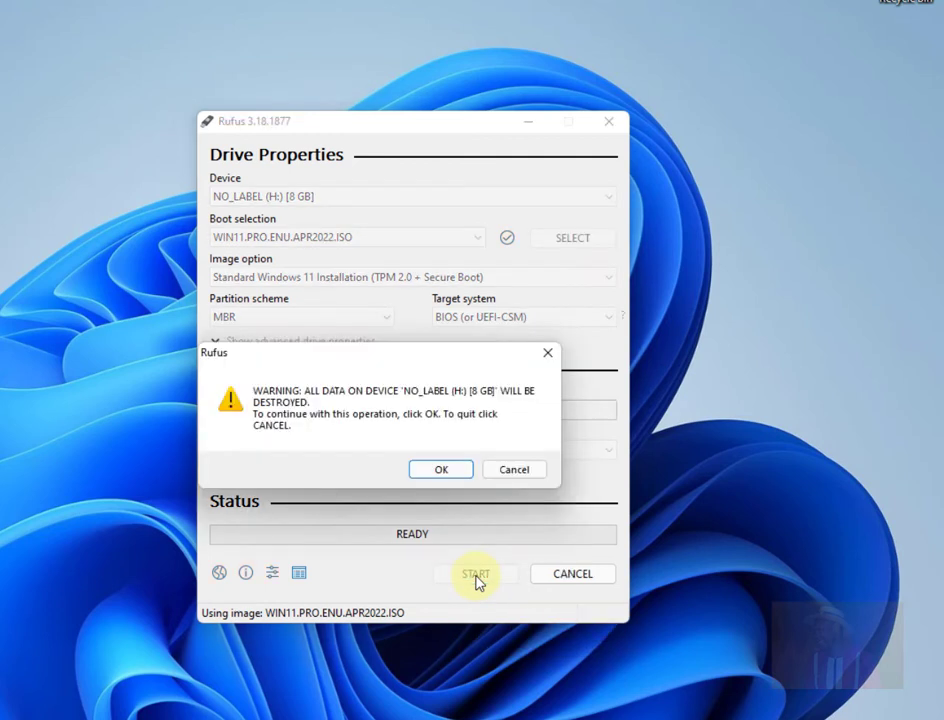
click(441, 470)
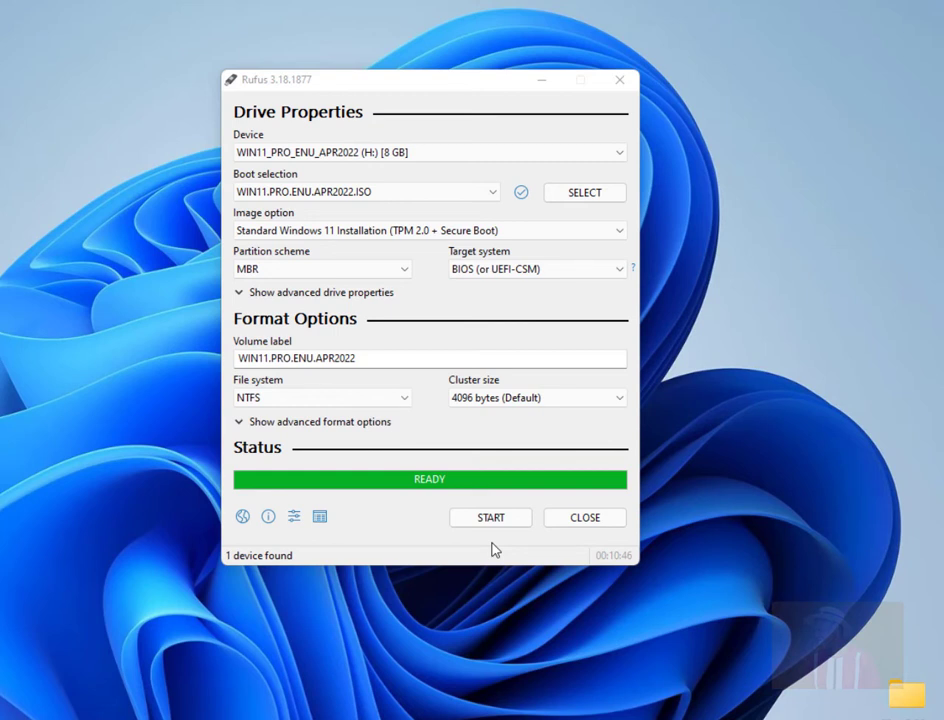
click(581, 528)
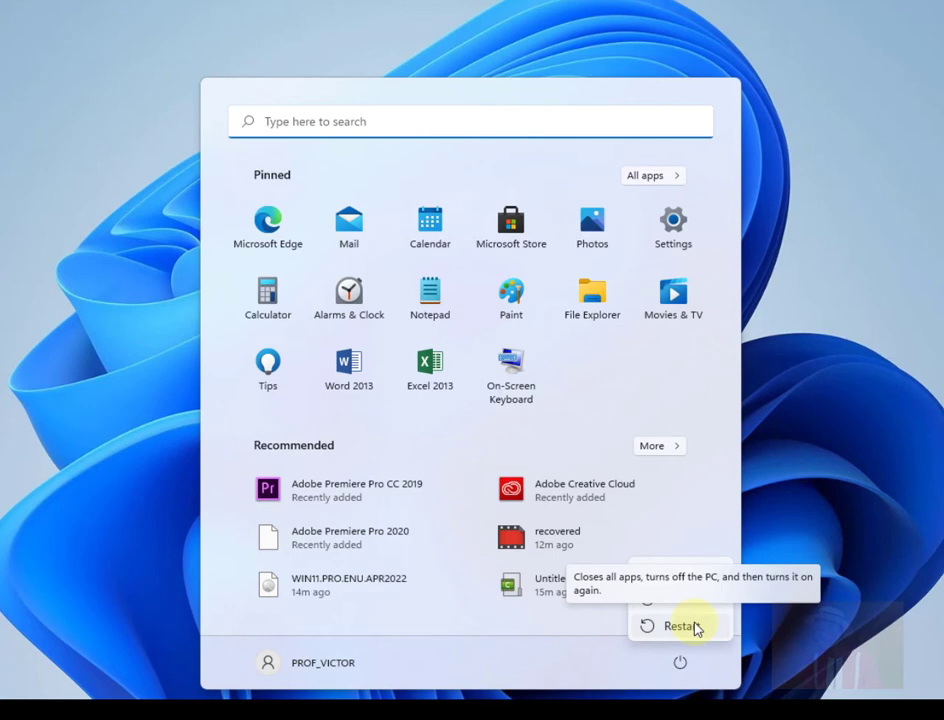
Step: Restart the PC, enter the boot device options and boot from USB Hard Drive 1 - SanDisk Cruzer Blade
click(694, 624)
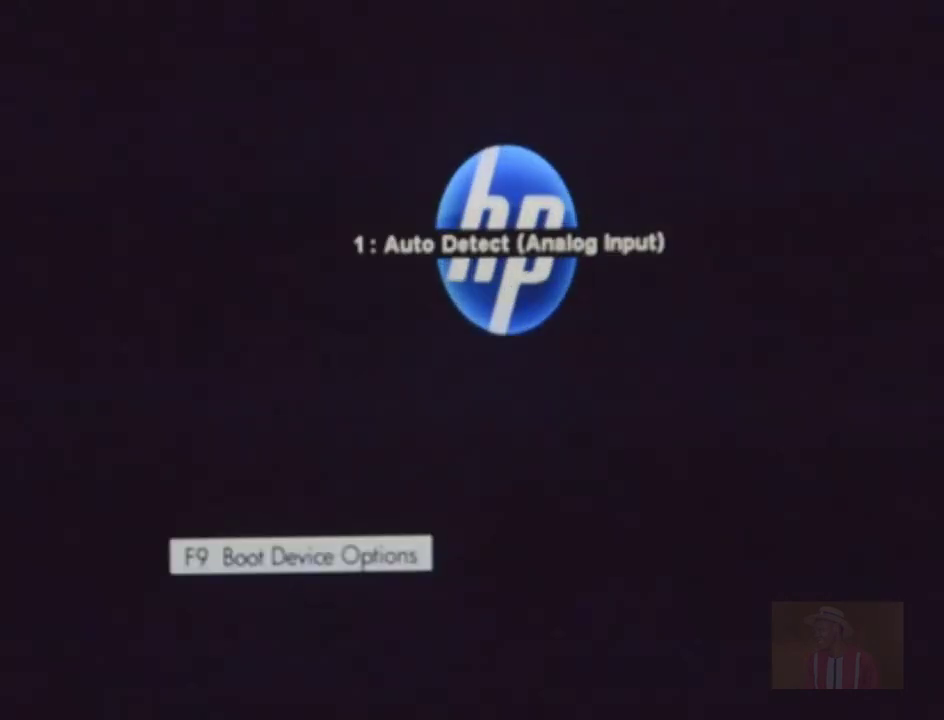
key(F9)
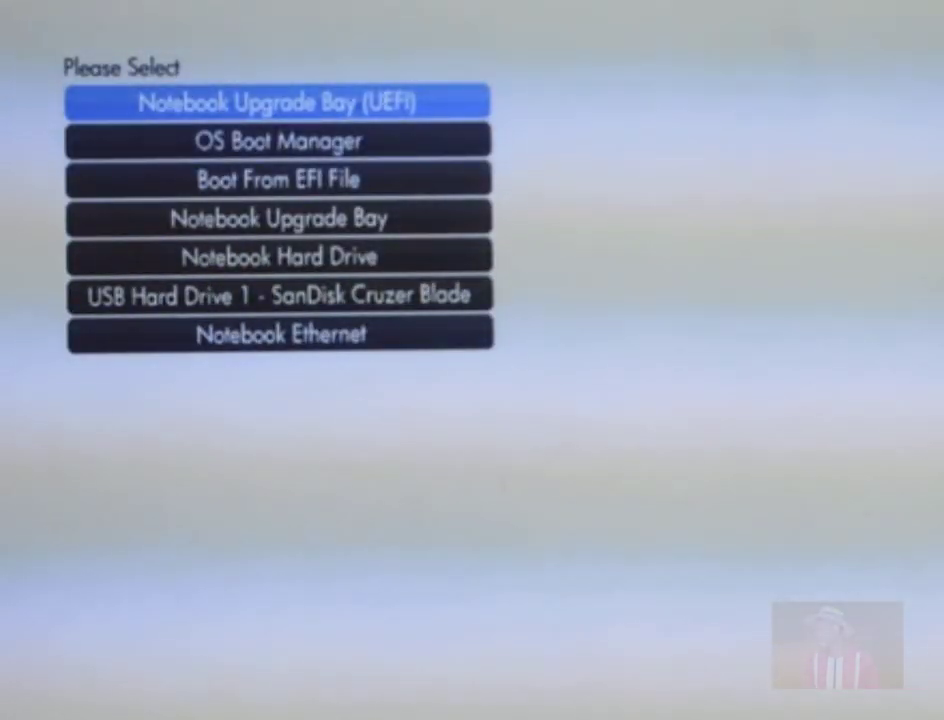
key(Down)
key(Down)
key(Down)
key(Down)
key(Down)
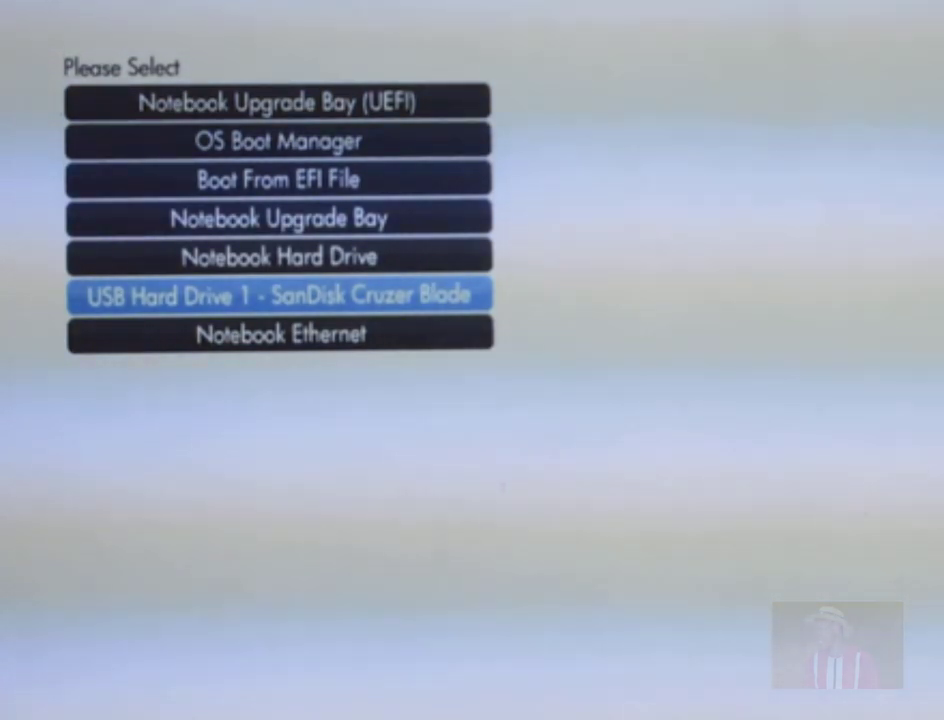
key(Return)
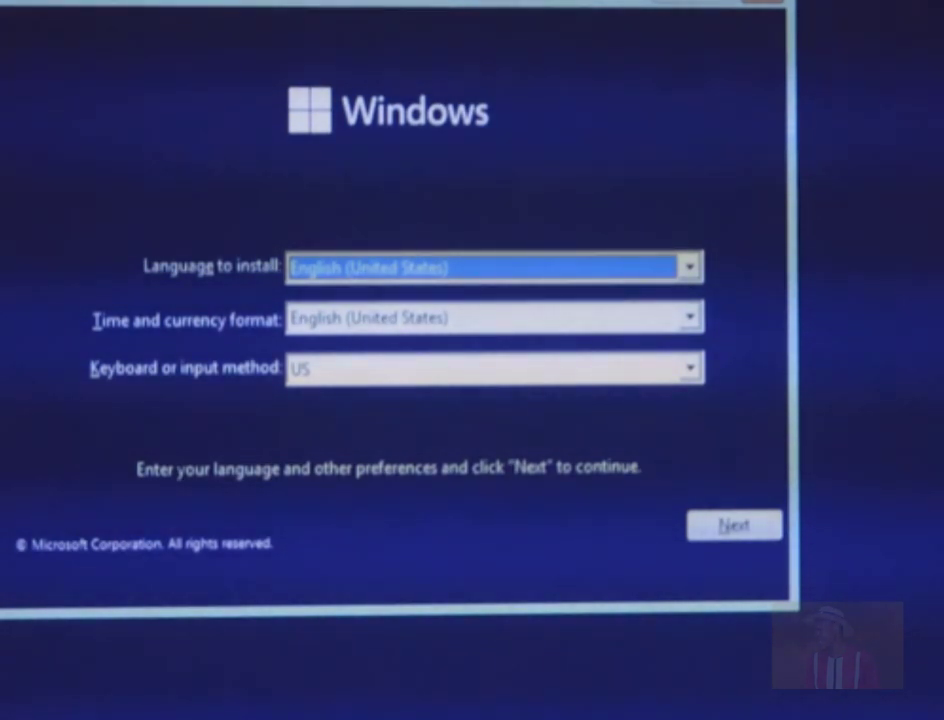
Step: Start the Windows installation with English (United States) and US keyboard settings, choosing the Windows 11 Pro STD x64 edition
click(734, 529)
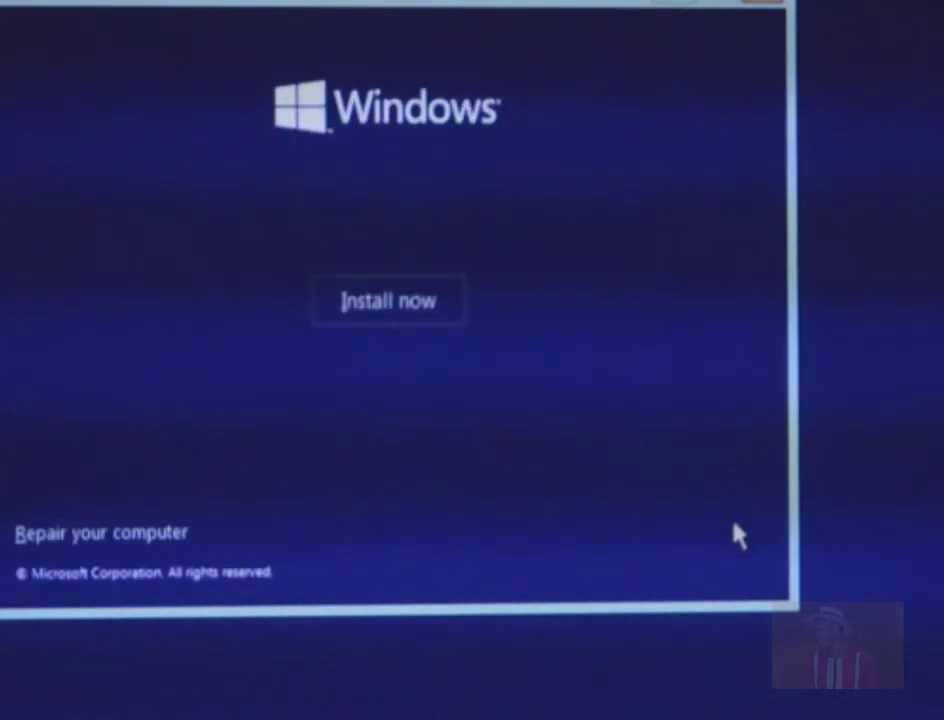
click(403, 312)
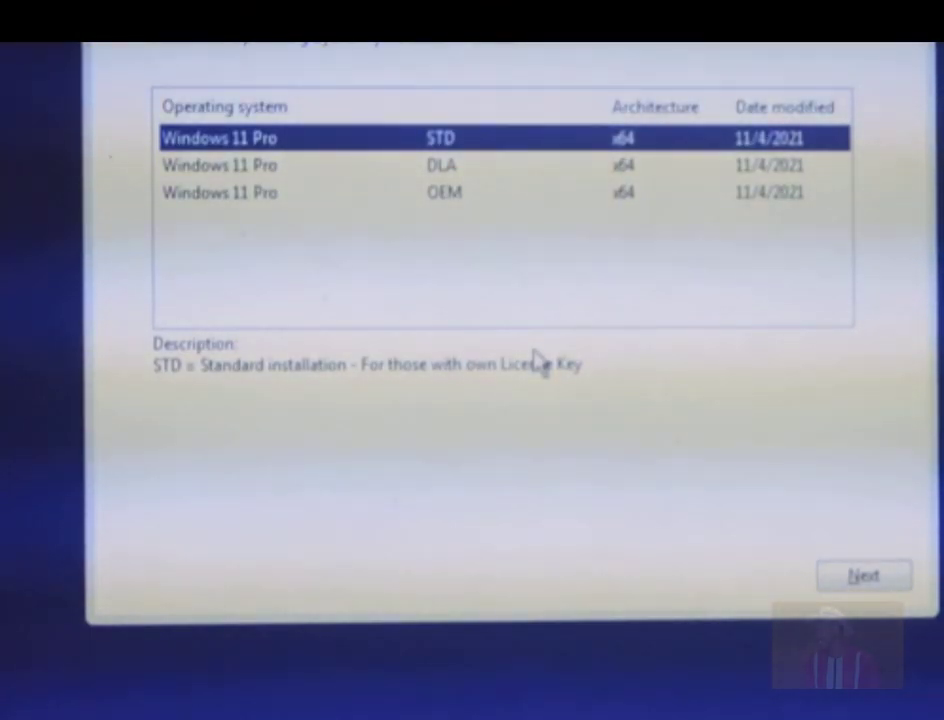
key(Return)
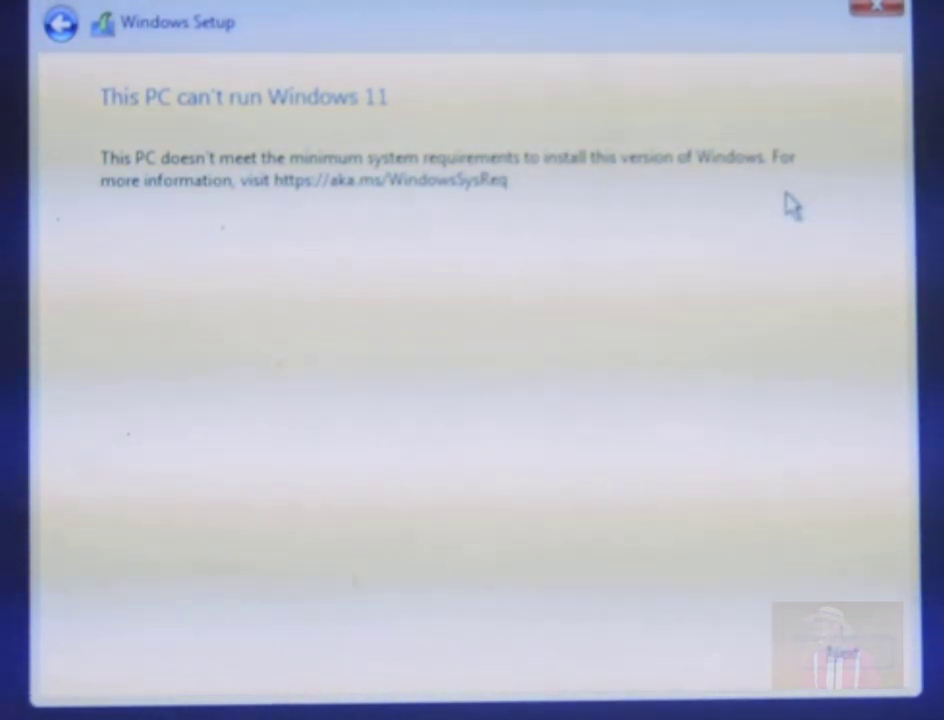
Step: Open a command prompt within Windows Setup and launch the Registry Editor with regedit
key(shift+F10)
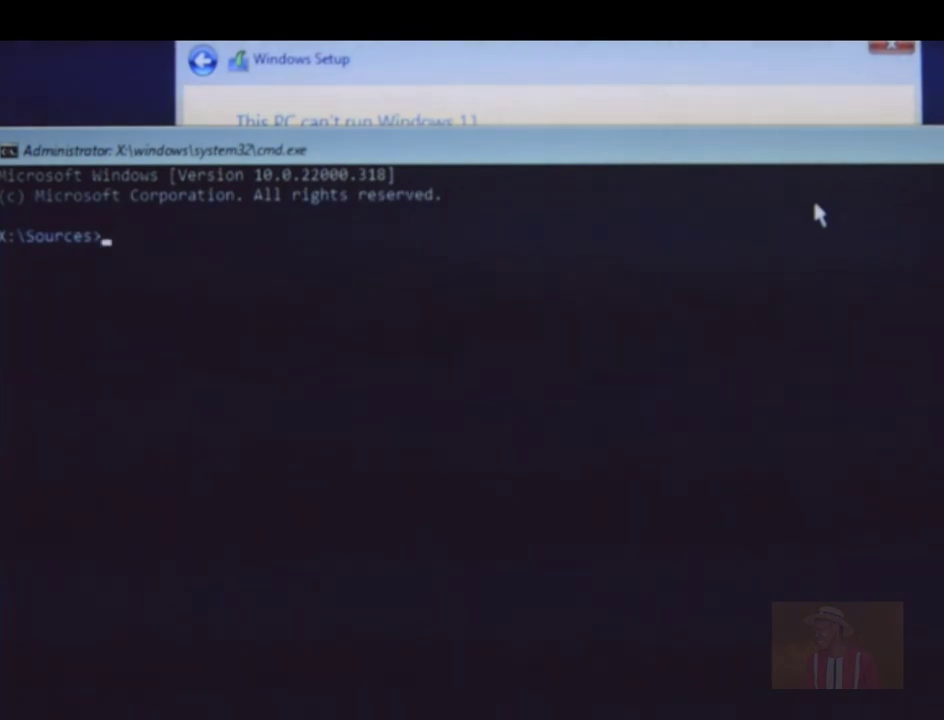
text(regedit)
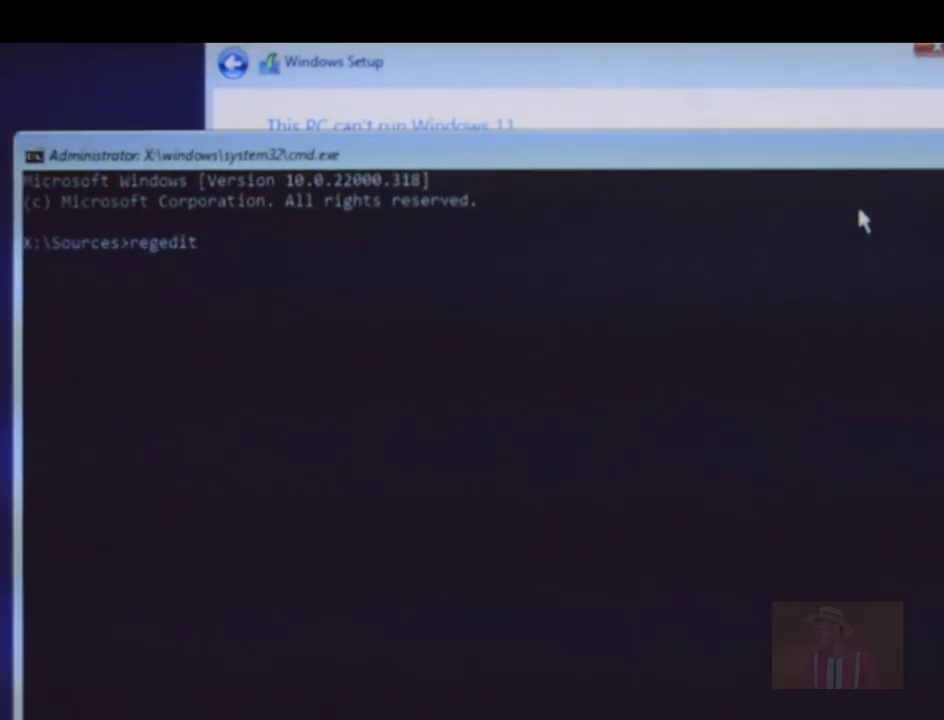
key(Return)
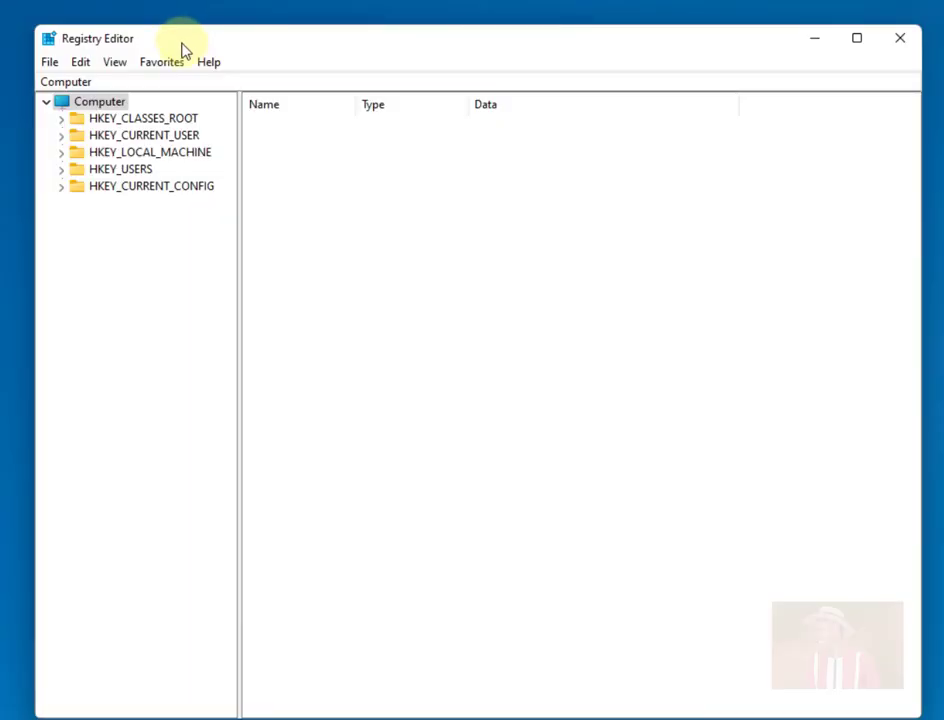
Step: Navigate the registry to HKEY_LOCAL_MACHINE\SYSTEM\Setup and expand the Setup key
click(80, 156)
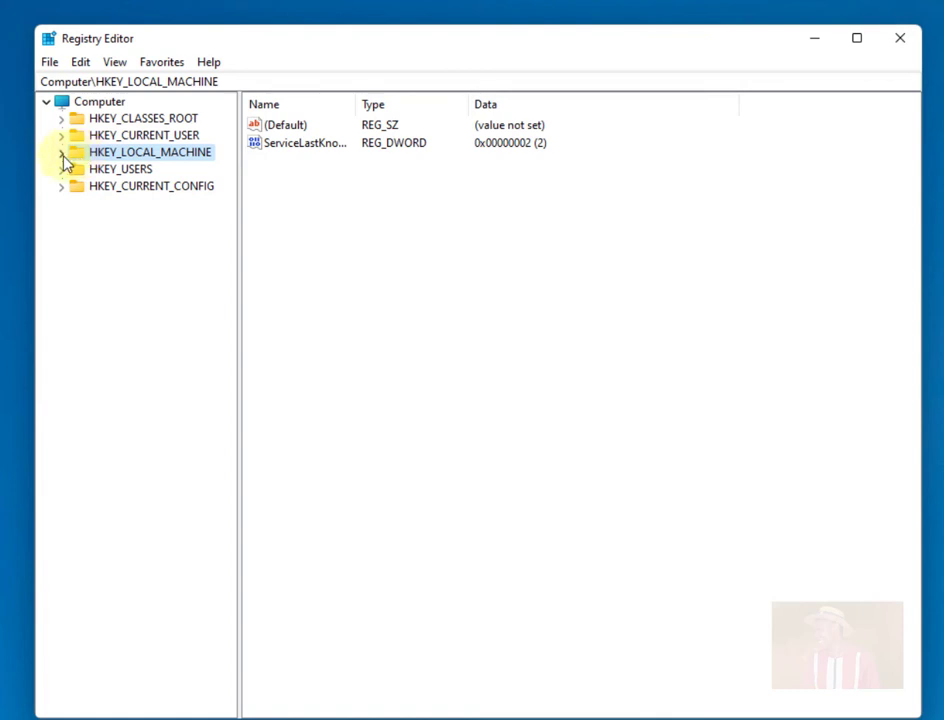
click(62, 155)
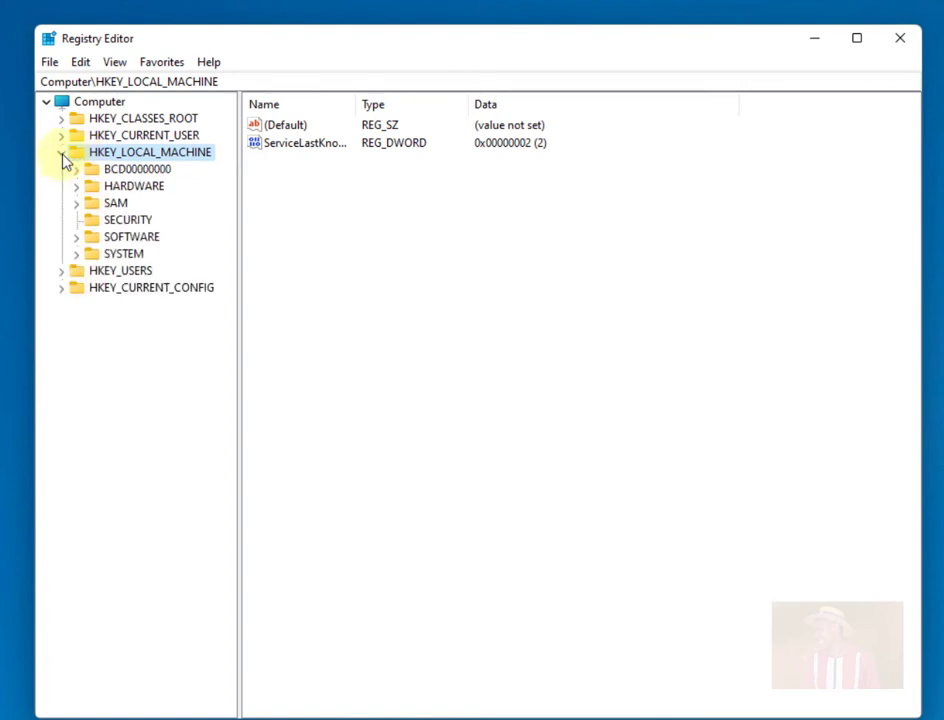
click(108, 254)
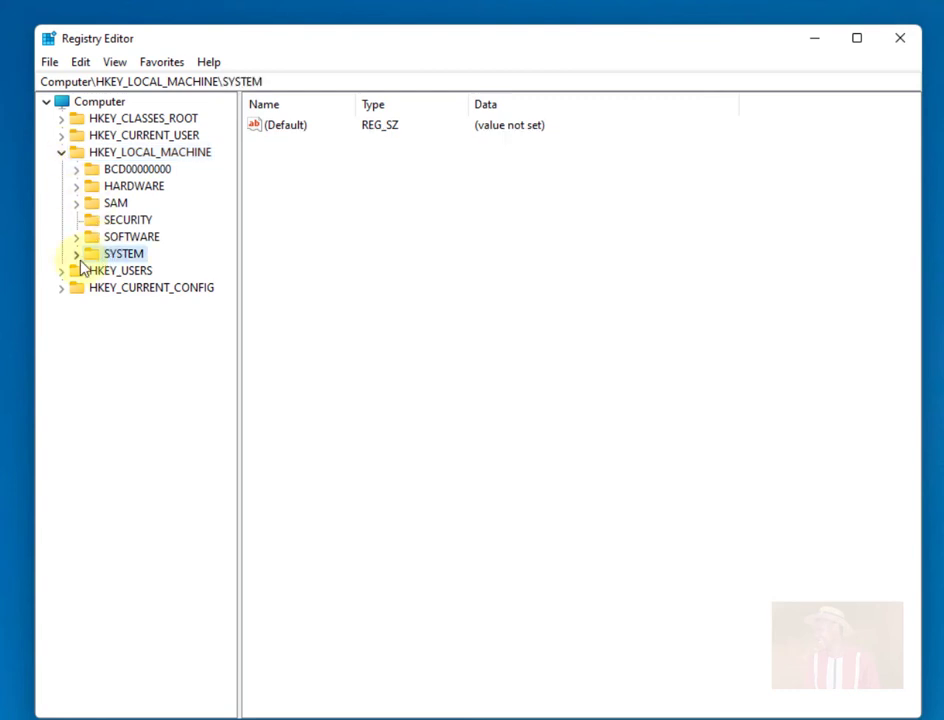
click(76, 256)
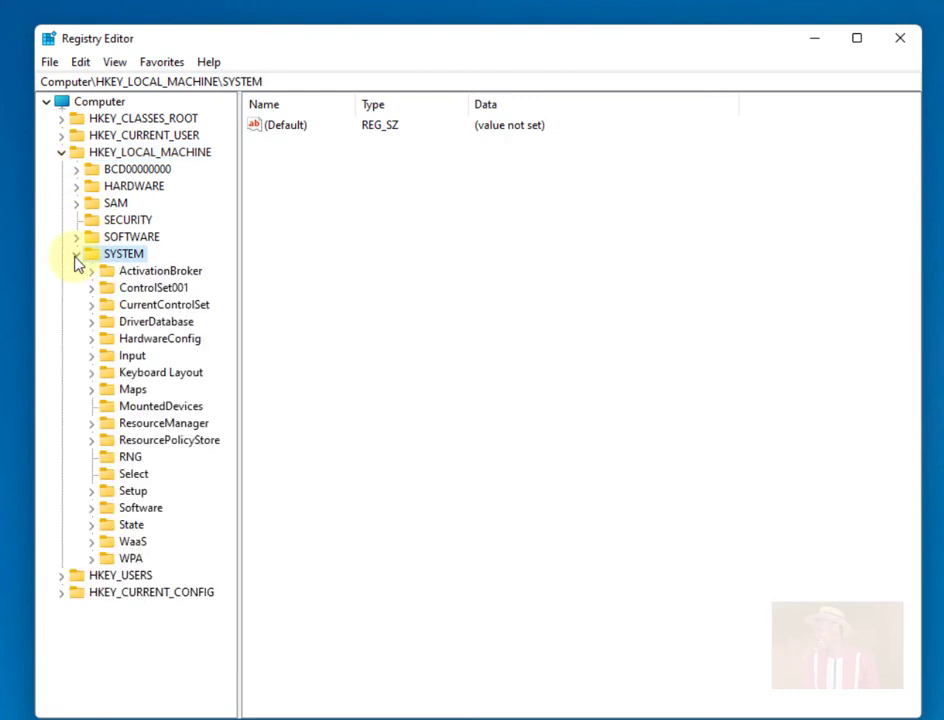
click(112, 497)
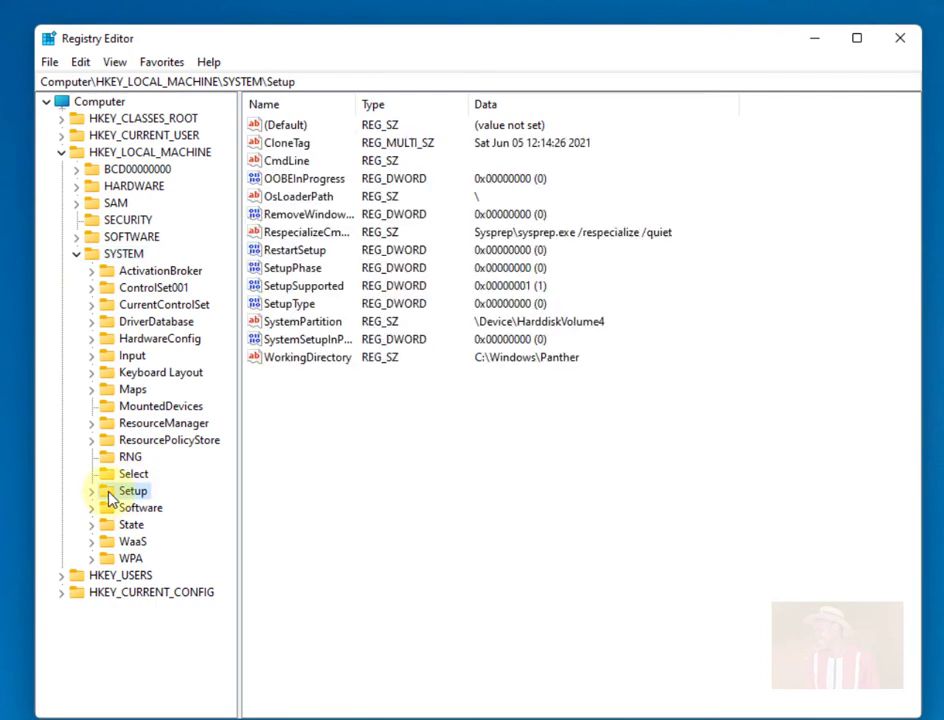
click(93, 491)
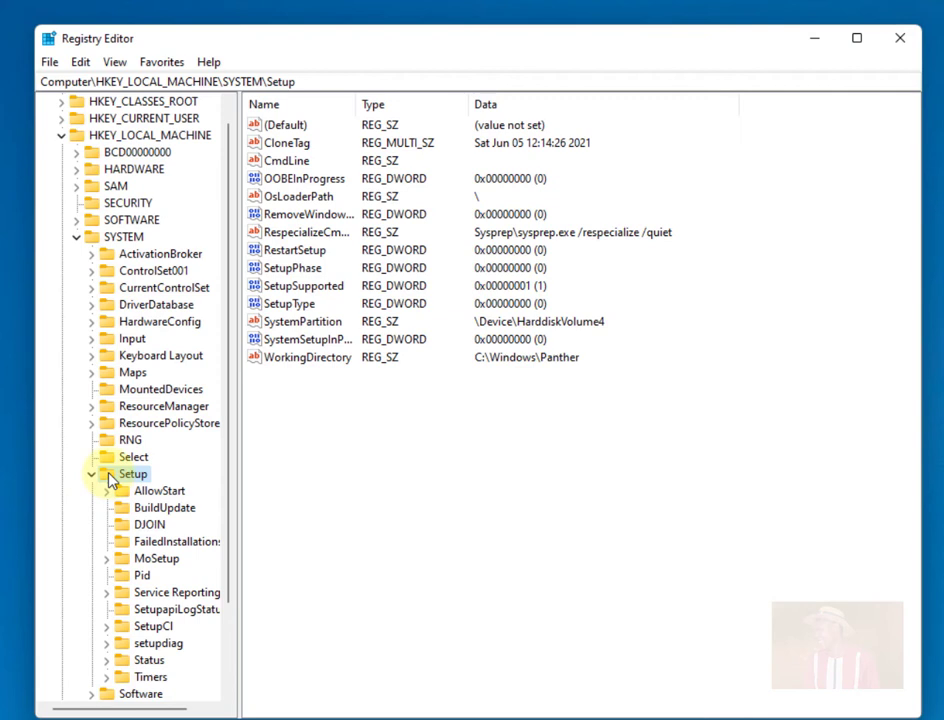
Step: Create a new key named LabConfig under the Setup key
right_click(111, 480)
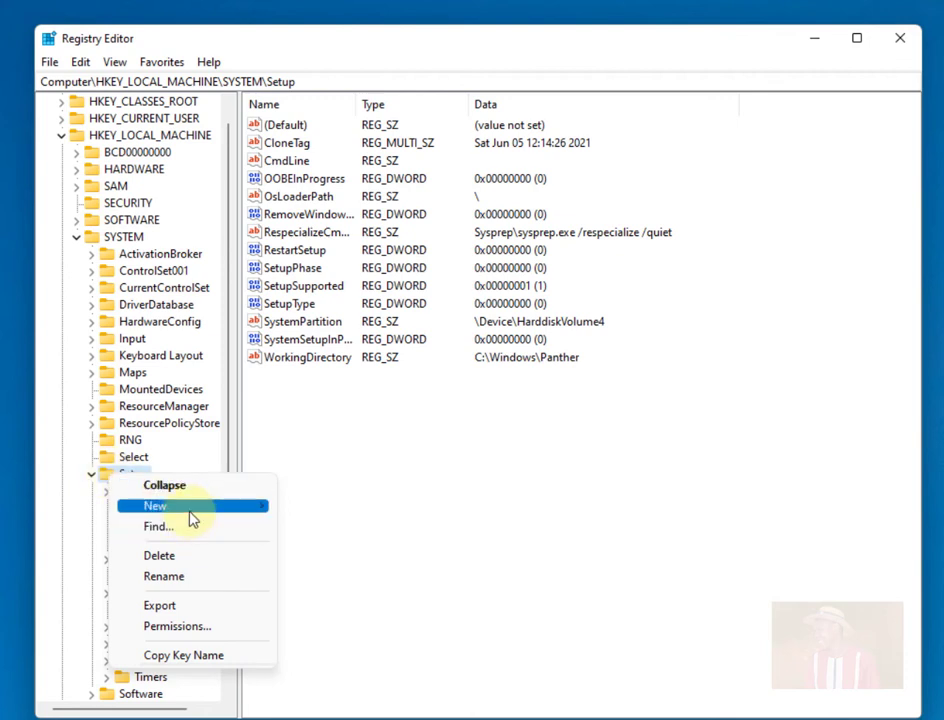
mouse_move(206, 508)
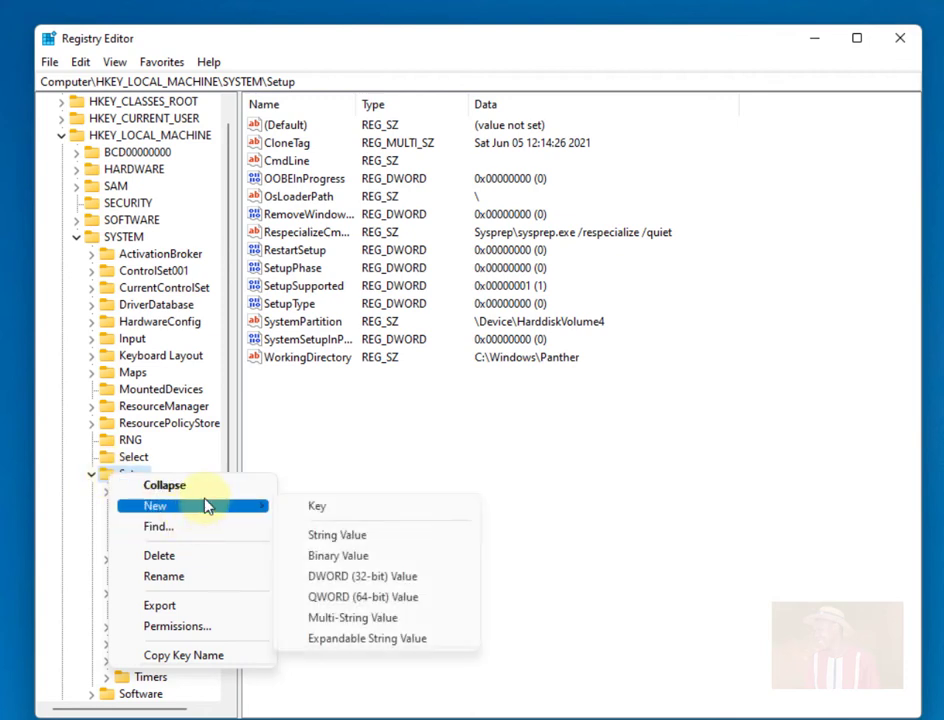
click(305, 508)
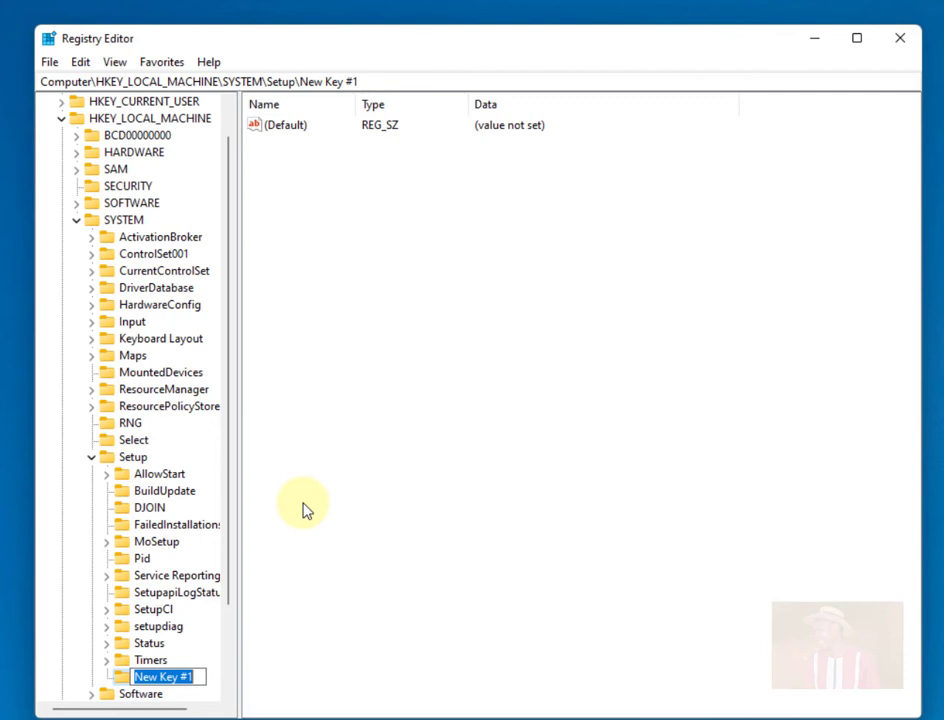
text(Lab)
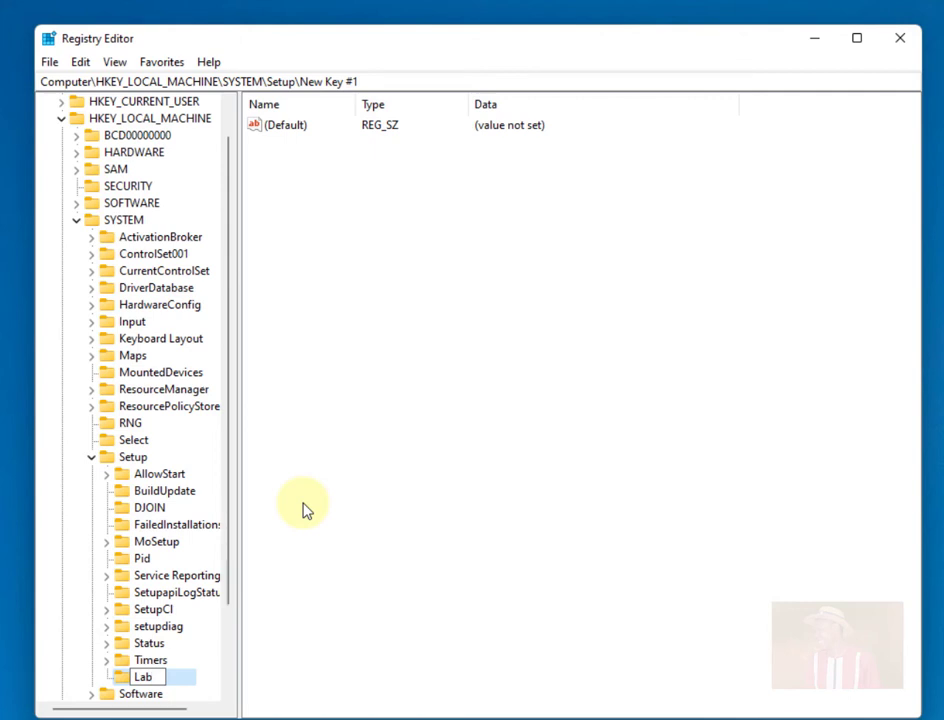
text(Config)
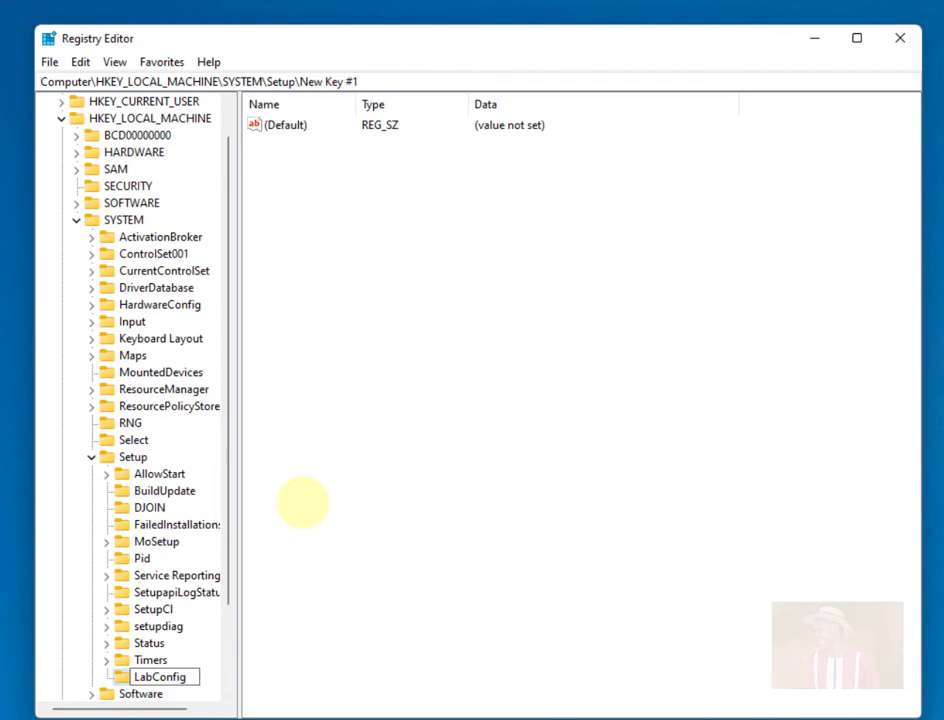
key(Return)
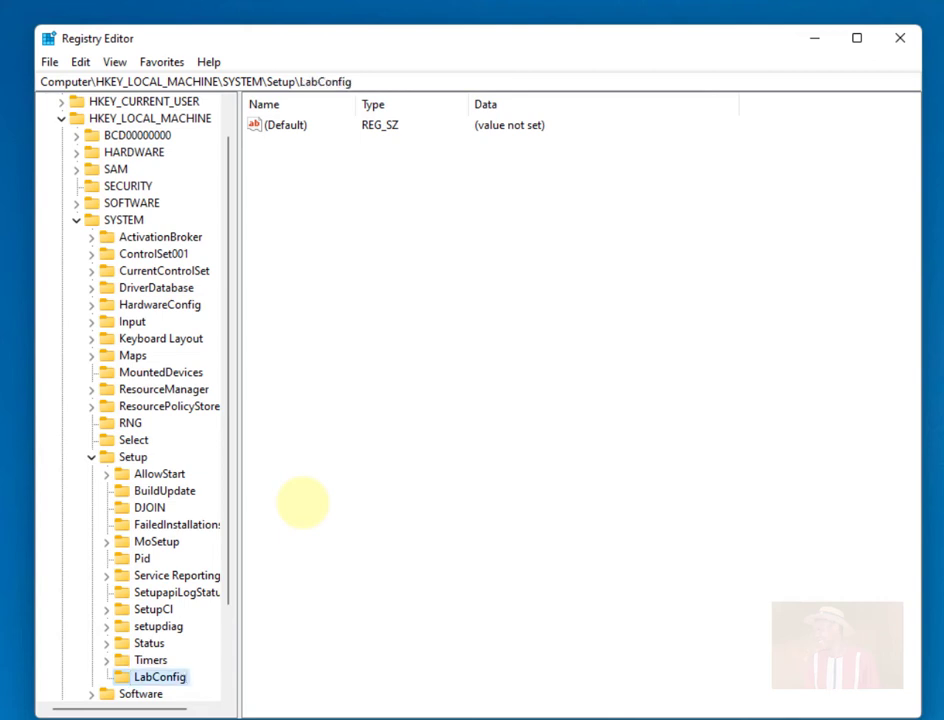
Step: Create a DWORD (32-bit) value named BypassTPMCheck in the LabConfig key and set its value data to 1
right_click(387, 227)
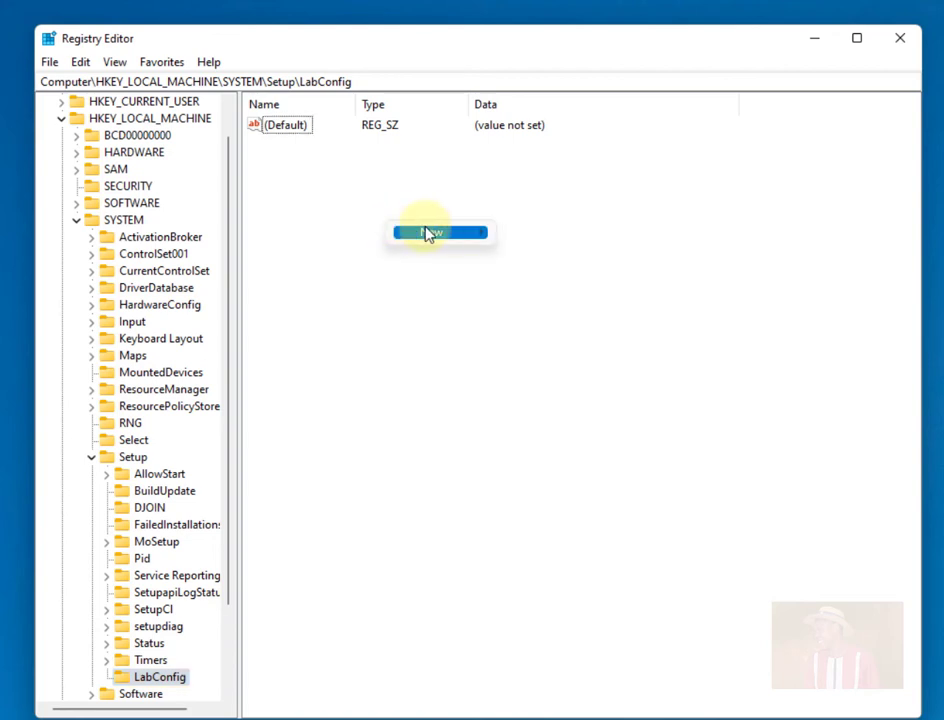
mouse_move(449, 236)
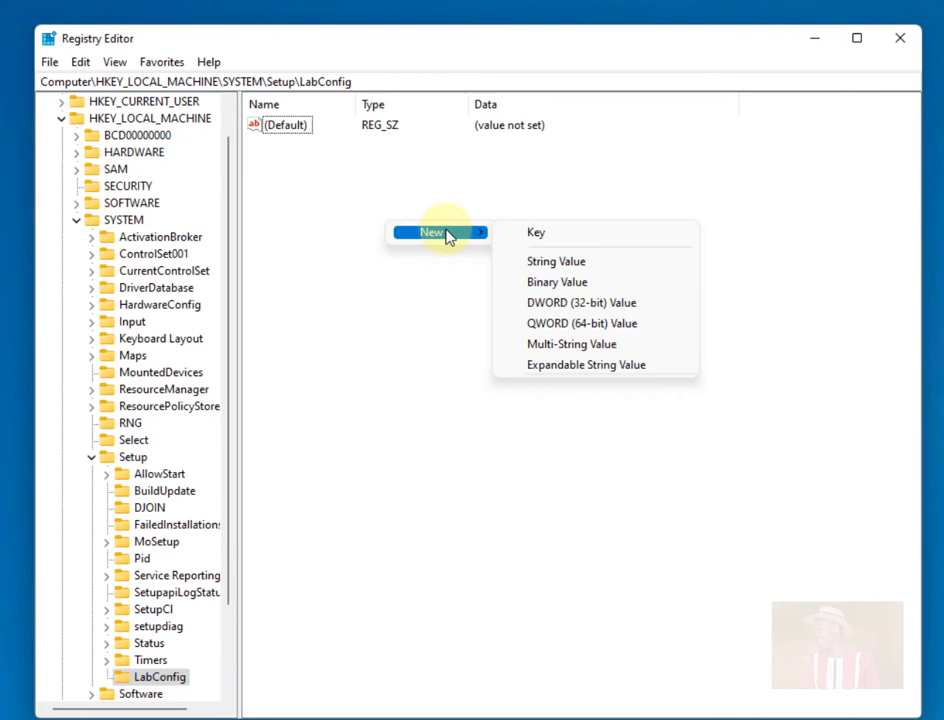
click(563, 303)
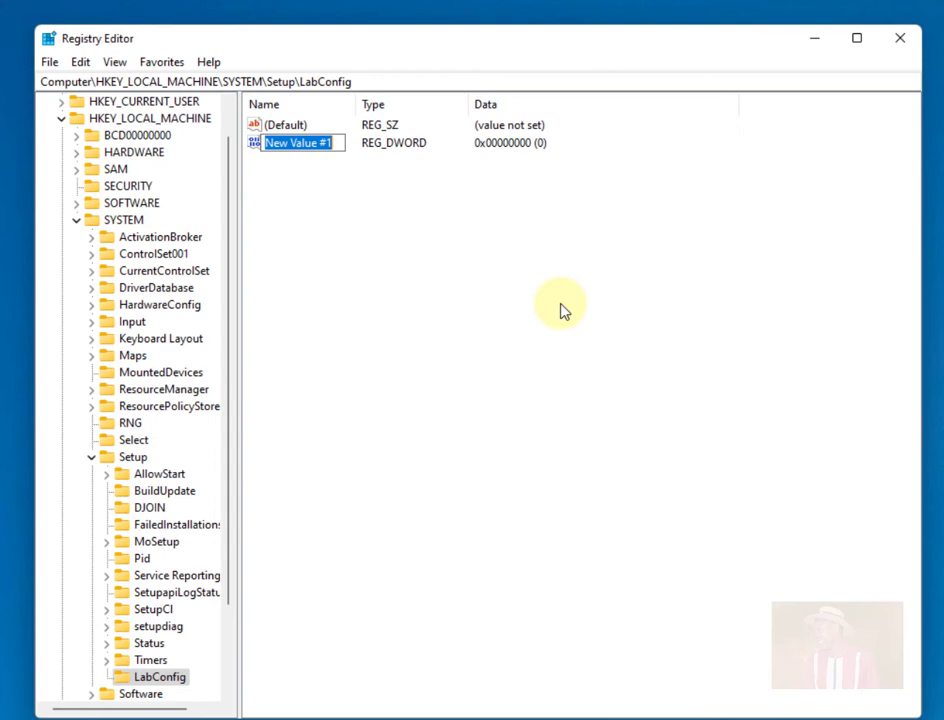
text(By)
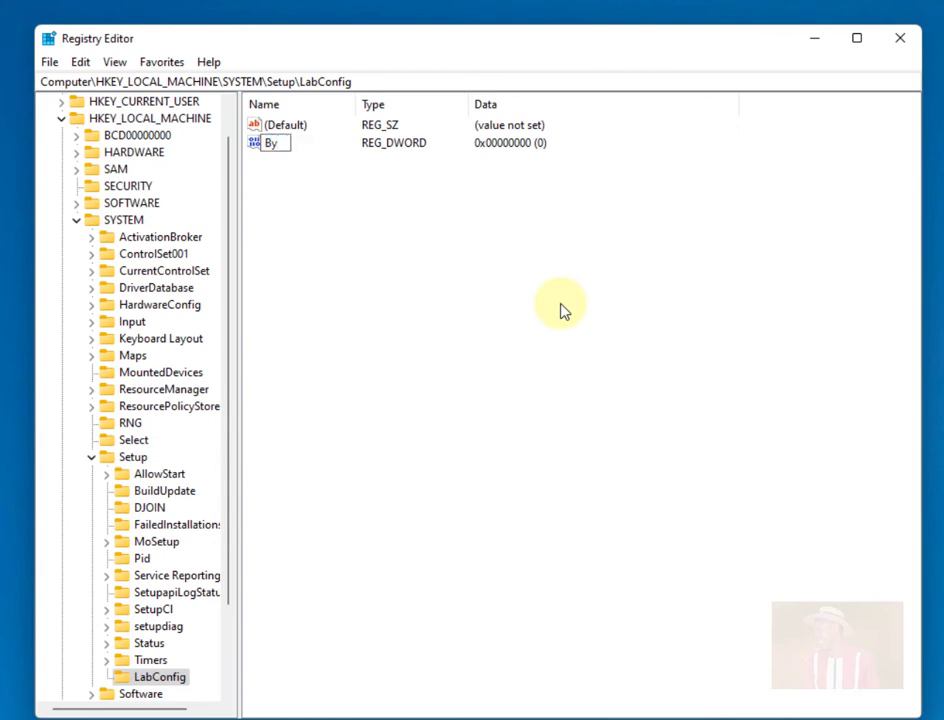
text(passTPMCh)
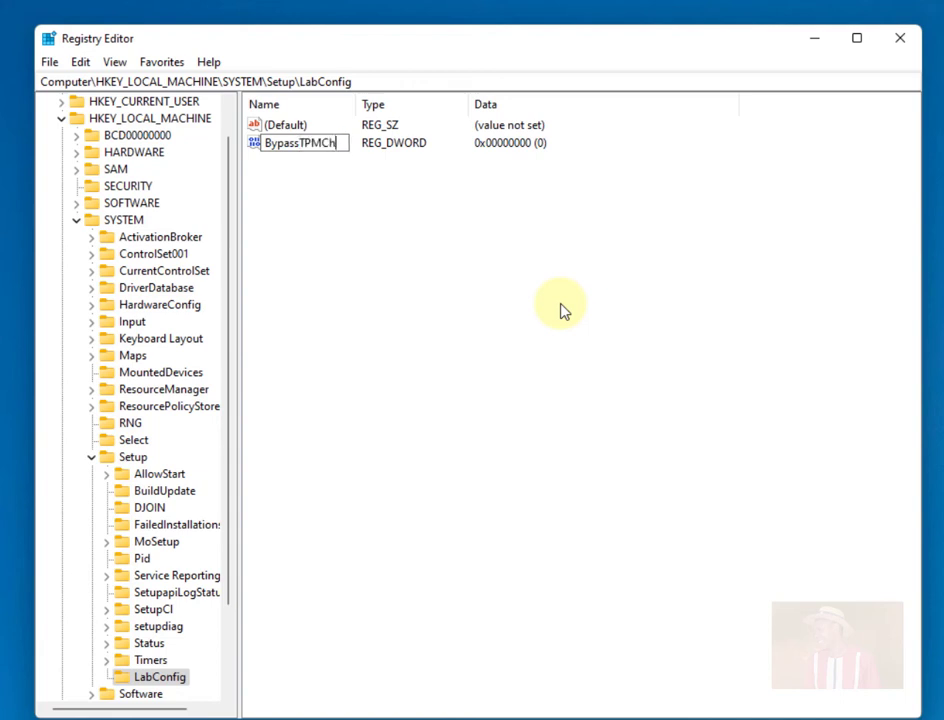
text(eck)
key(Return)
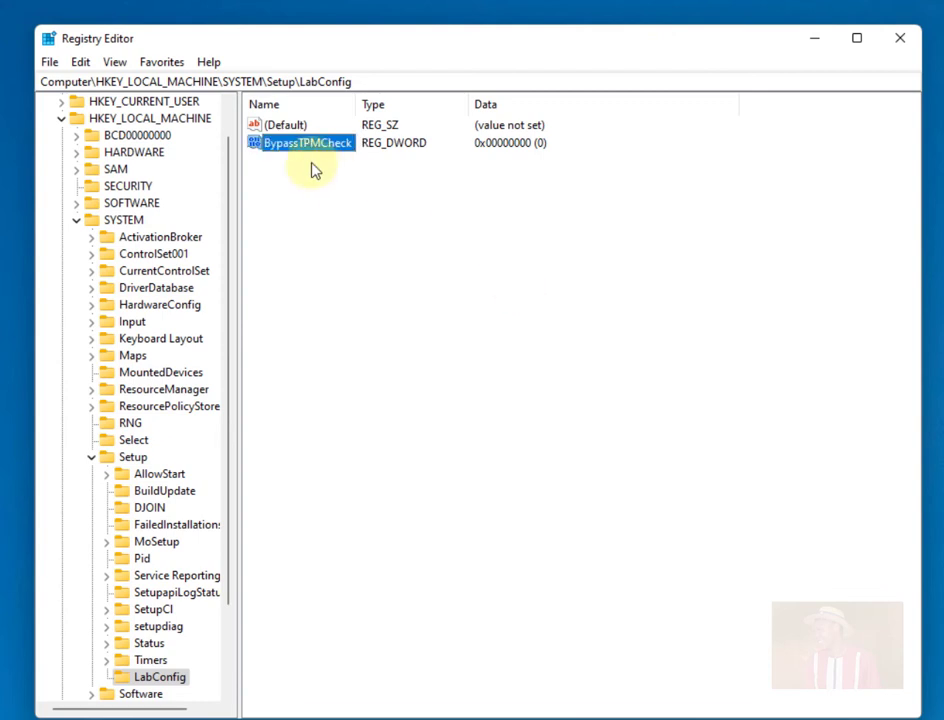
click(372, 202)
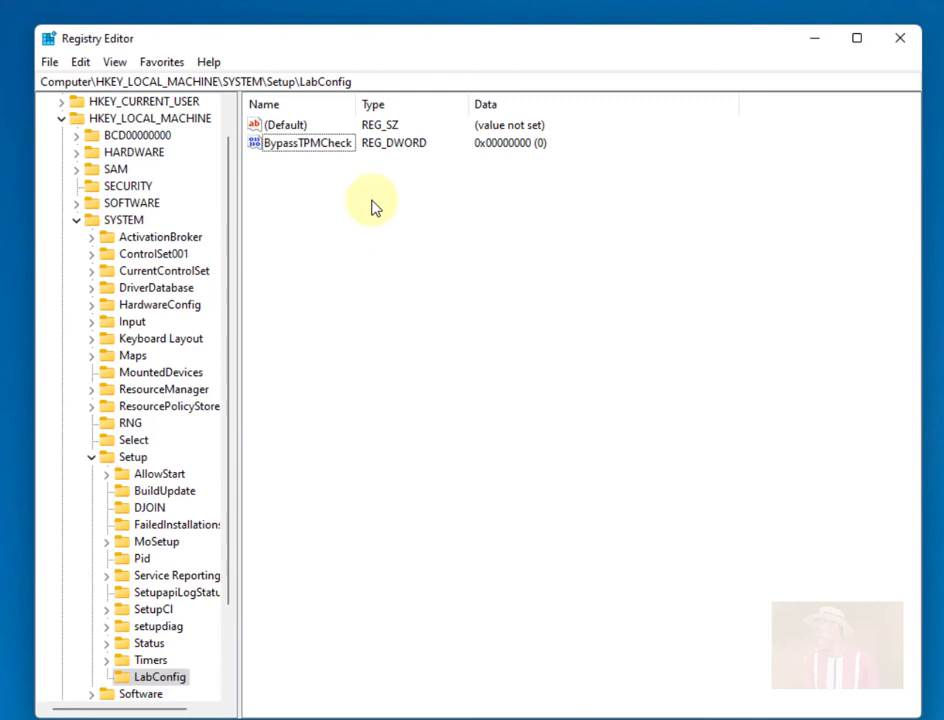
double_click(300, 145)
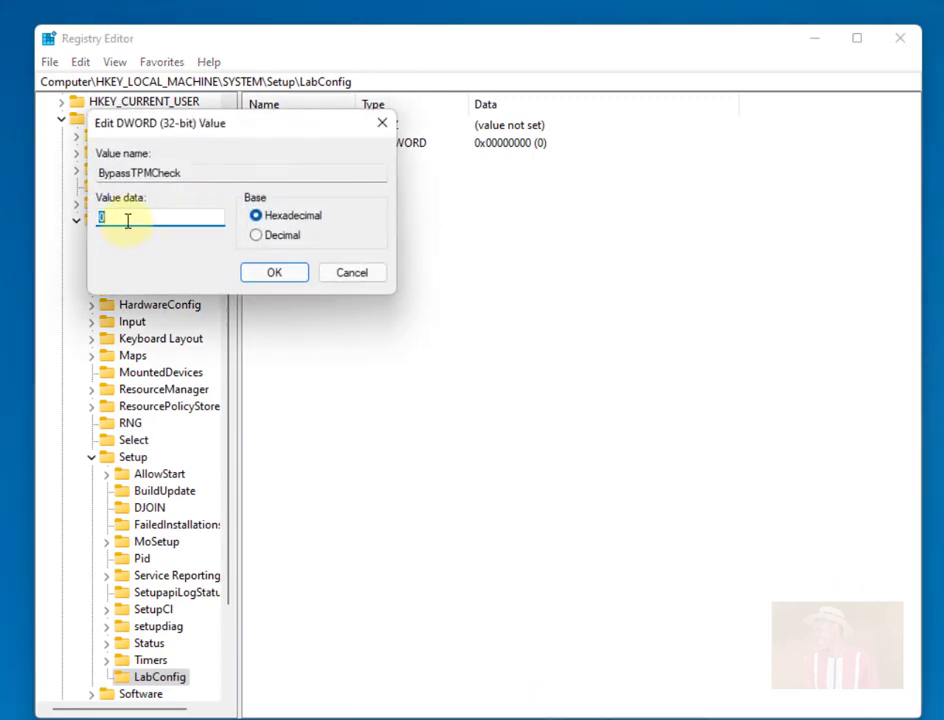
text(1)
click(258, 273)
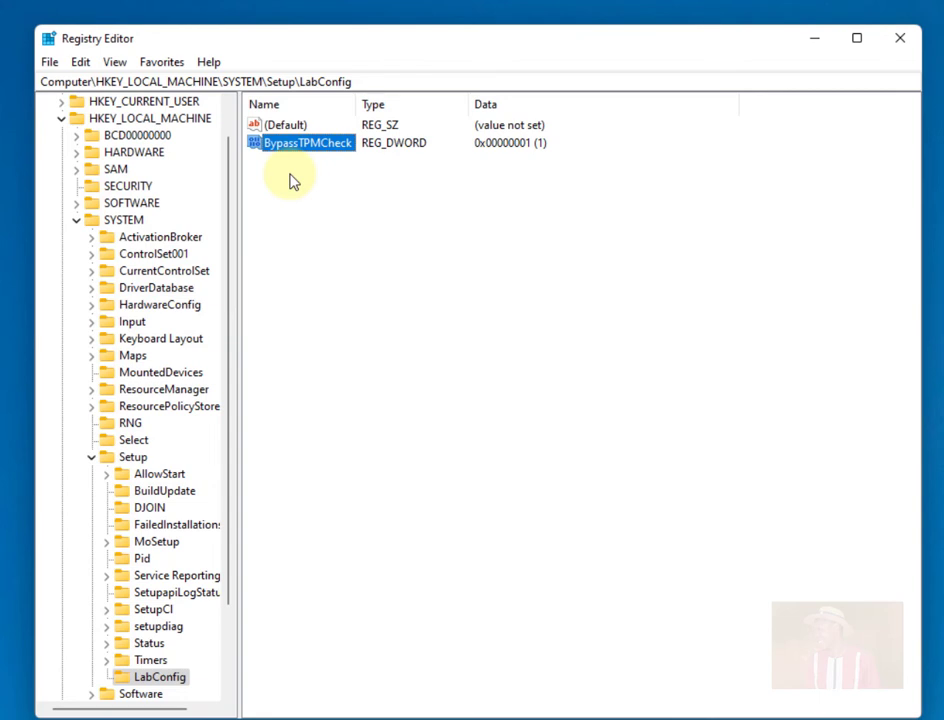
Step: Add a DWORD (32-bit) value named BypassSecureBootCheck to the LabConfig key with value data 1
right_click(290, 180)
mouse_move(313, 186)
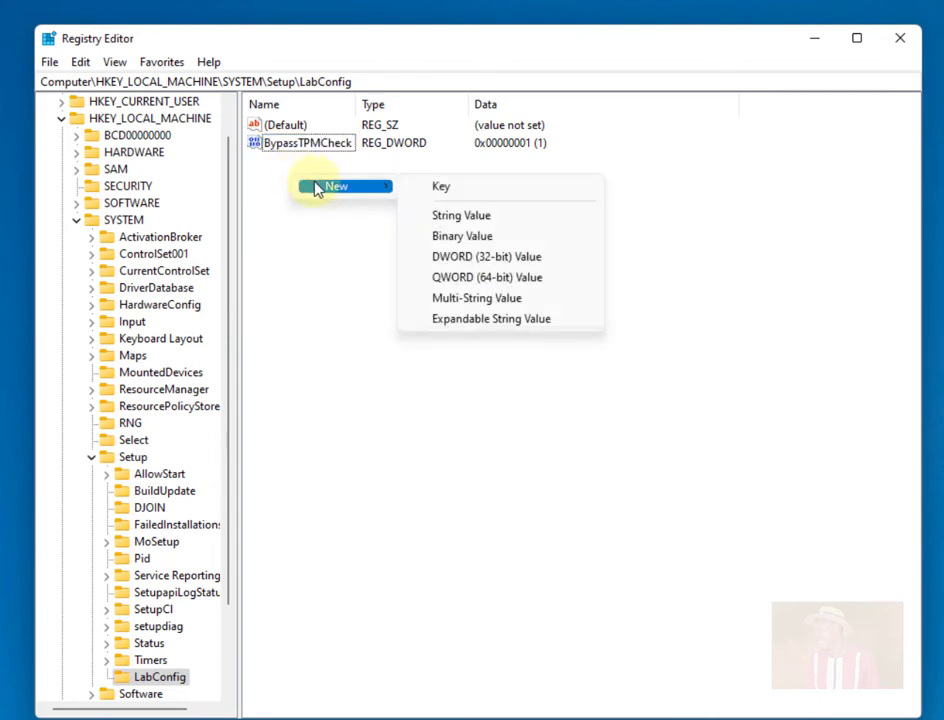
click(463, 258)
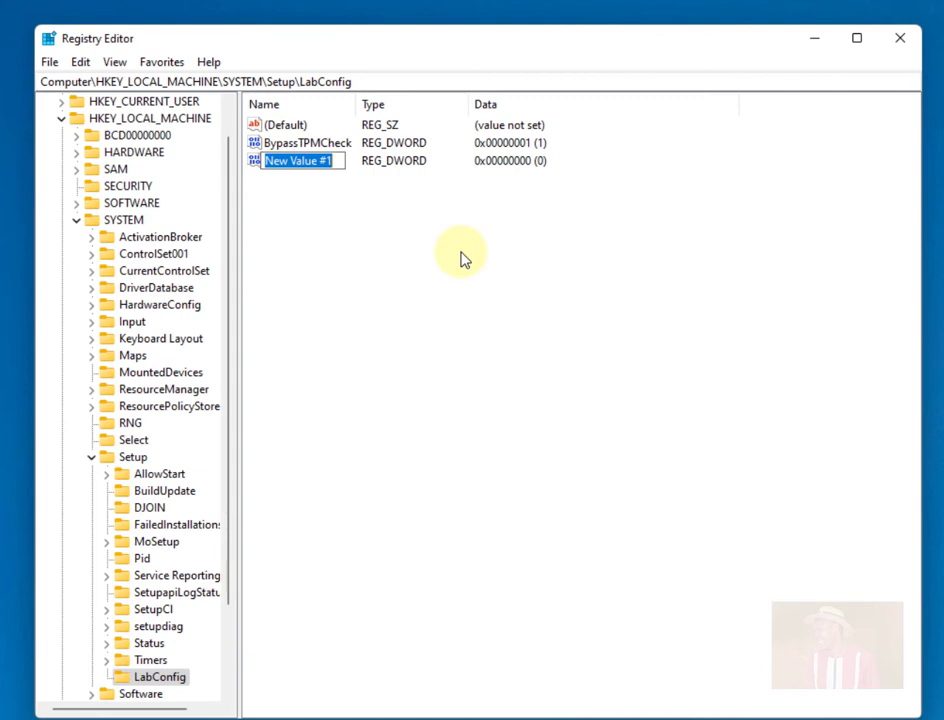
text(BypassS)
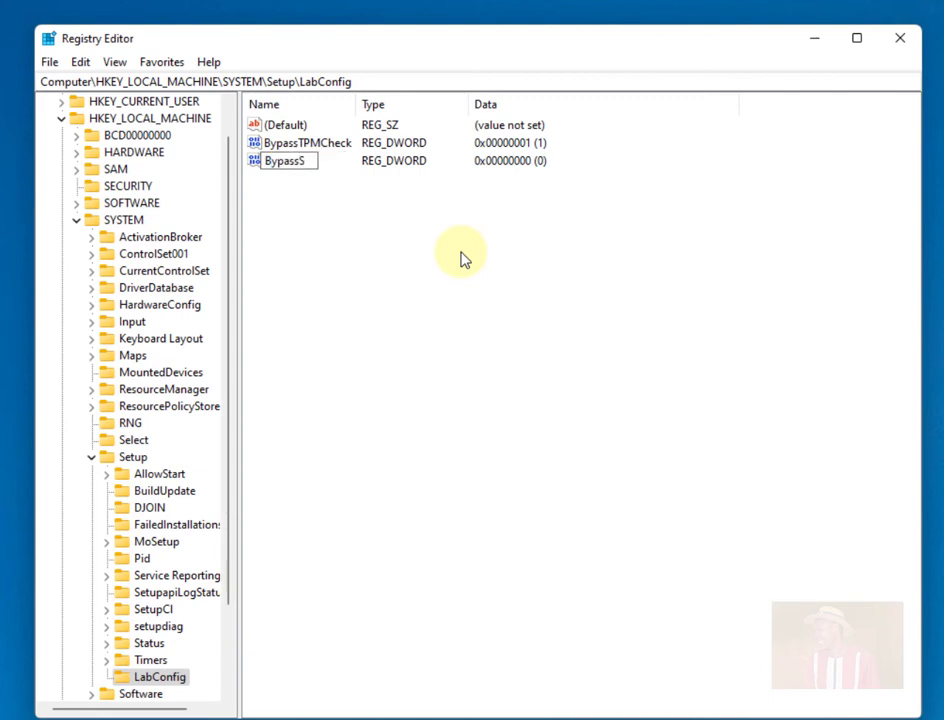
text(ecureBootCheck)
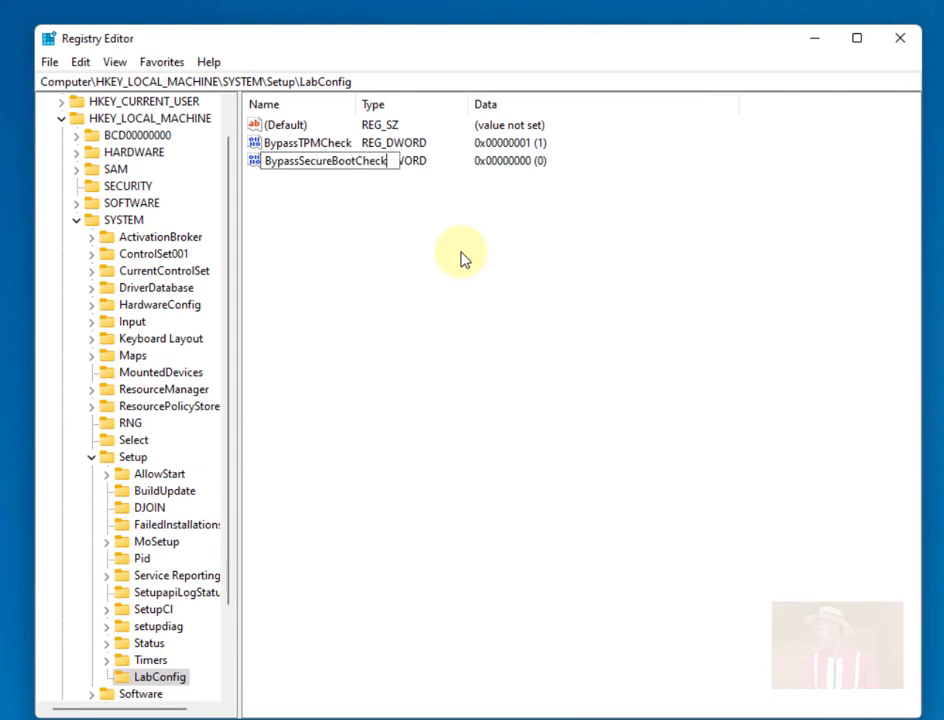
key(Return)
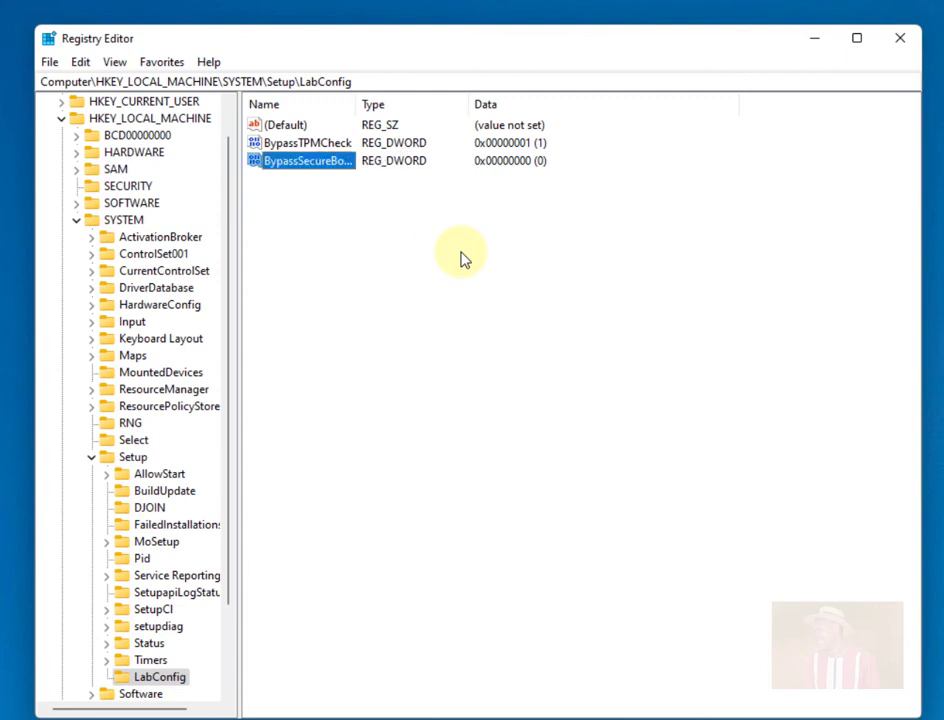
double_click(312, 164)
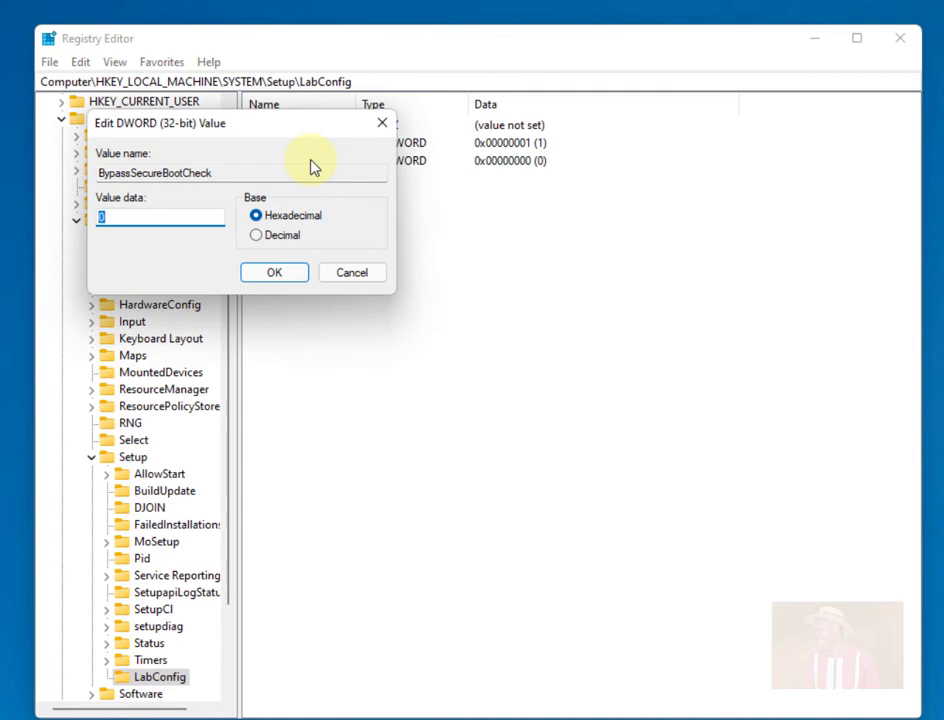
text(1)
click(266, 275)
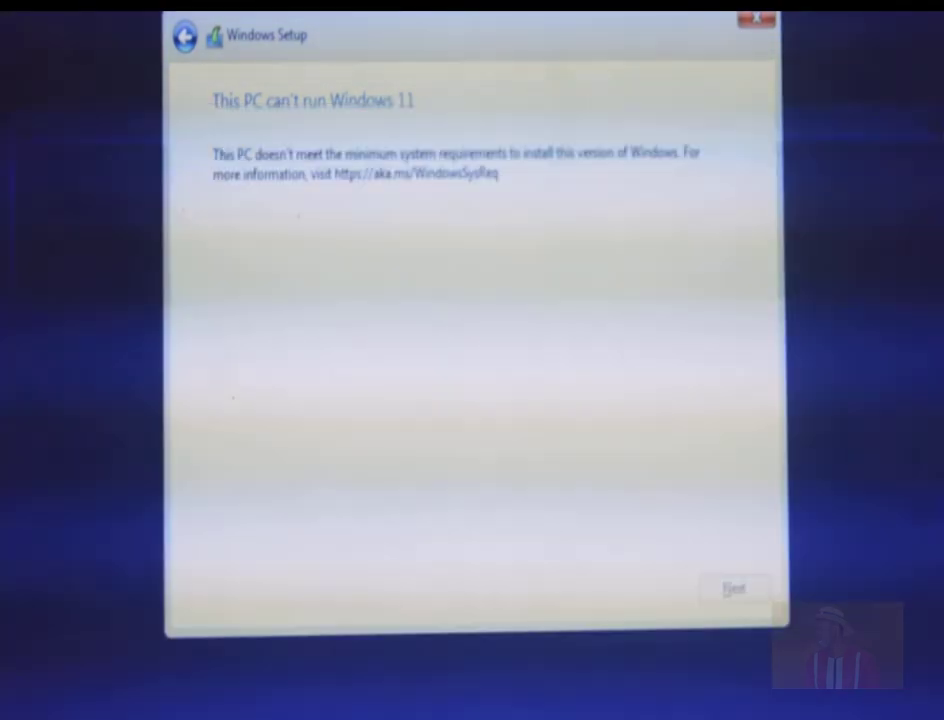
Step: Return to the operating system selection and continue with Windows 11 Pro STD x64, accepting the license terms and choosing the Custom installation
click(184, 37)
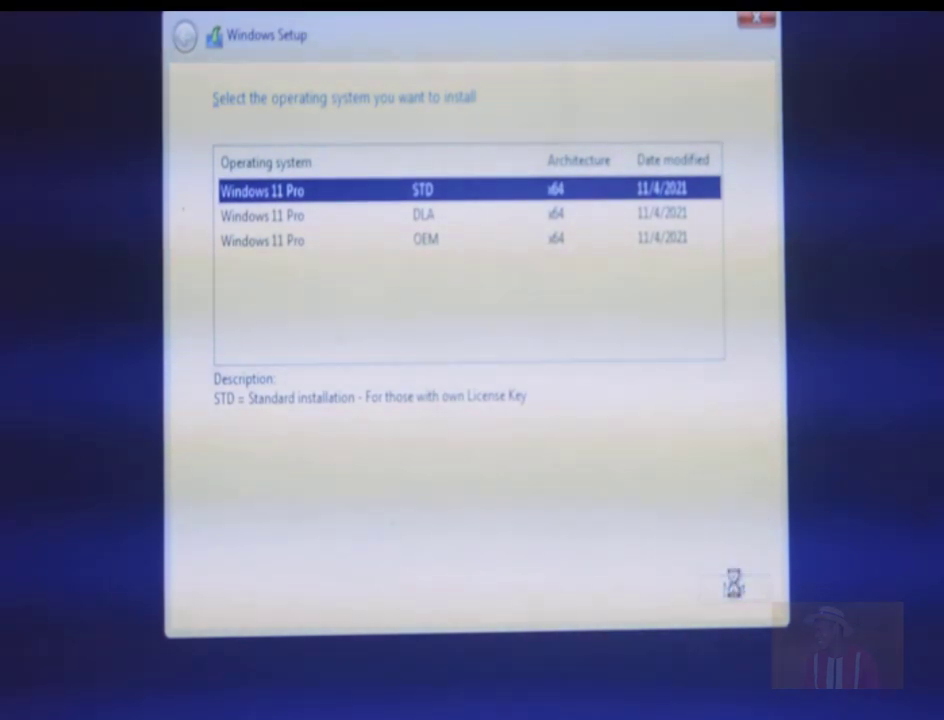
click(733, 591)
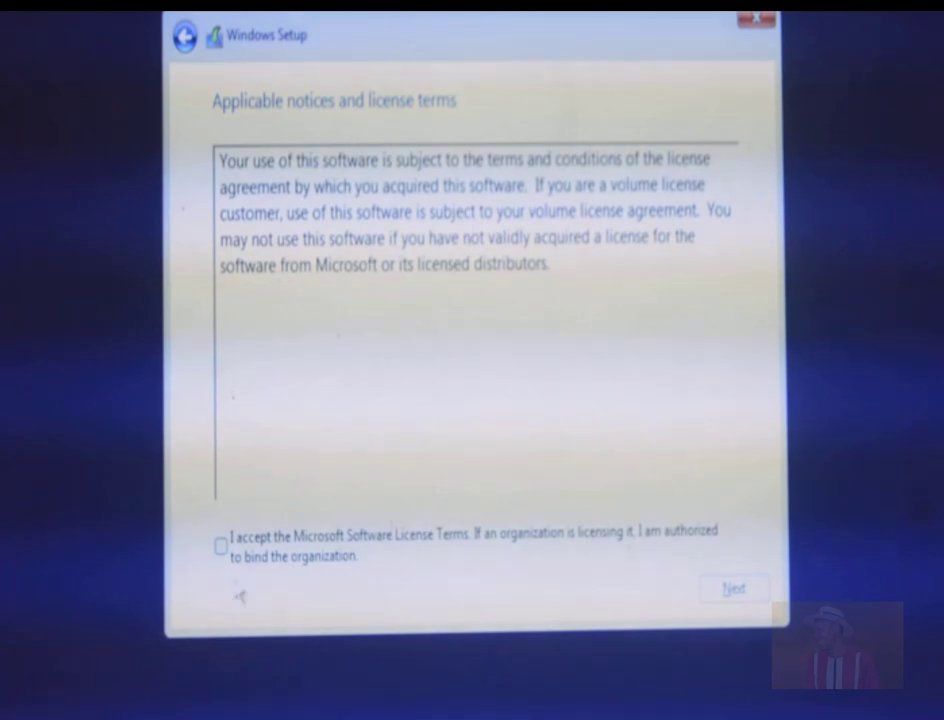
click(221, 548)
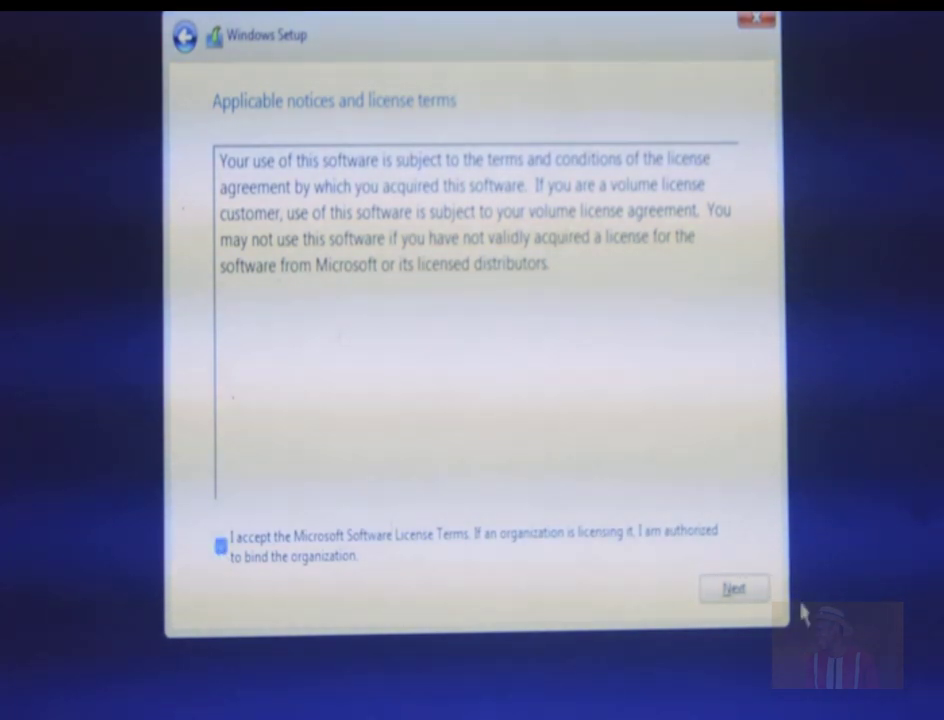
click(735, 590)
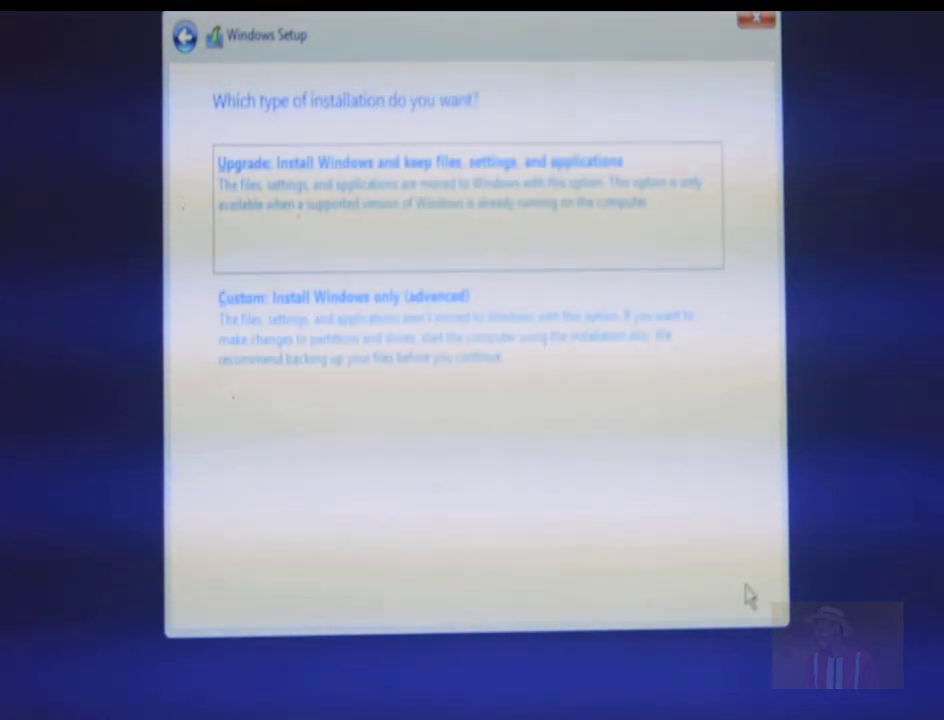
click(427, 327)
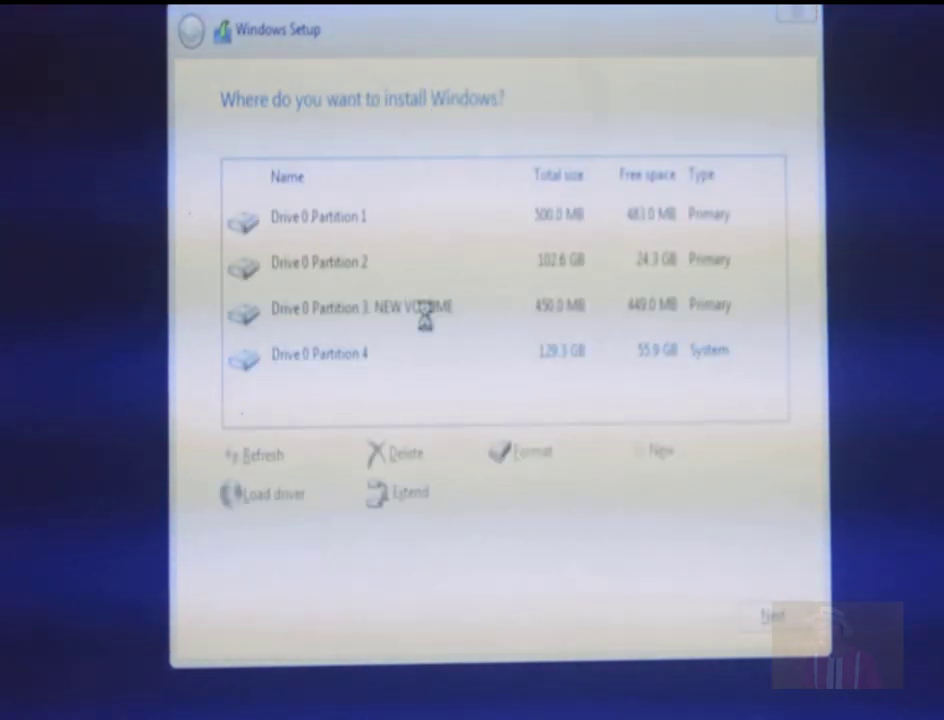